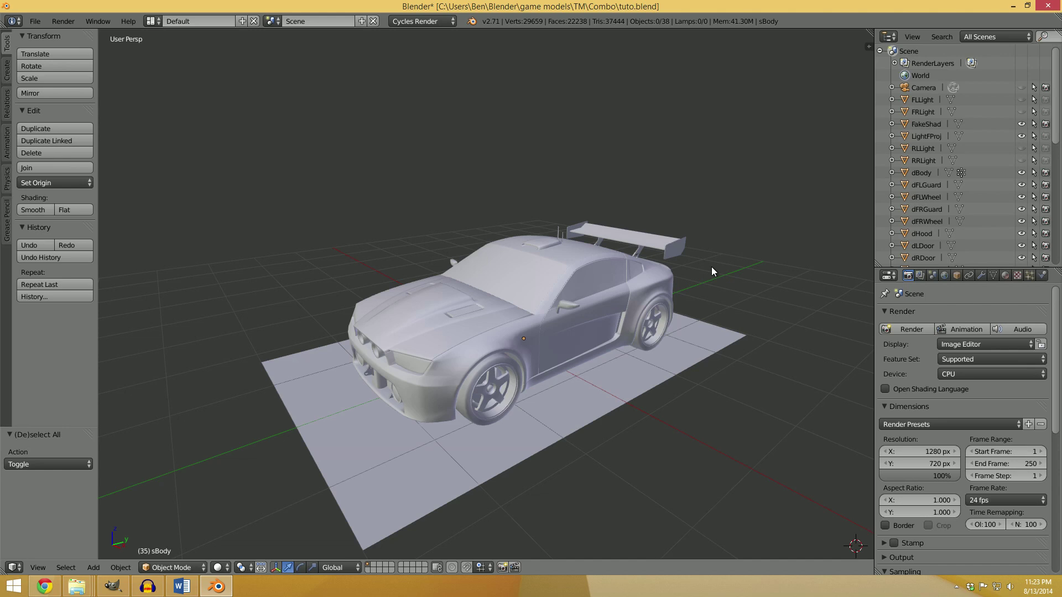
Check the Blender version on the splash screen and select Cycles Render as the render engine.
click(125, 22)
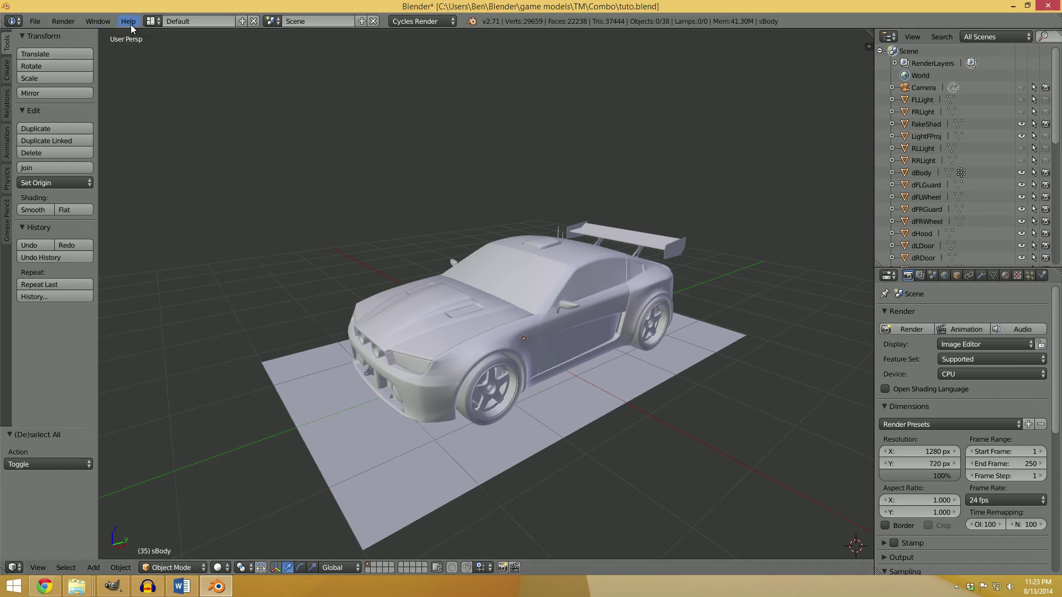
click(129, 22)
click(162, 178)
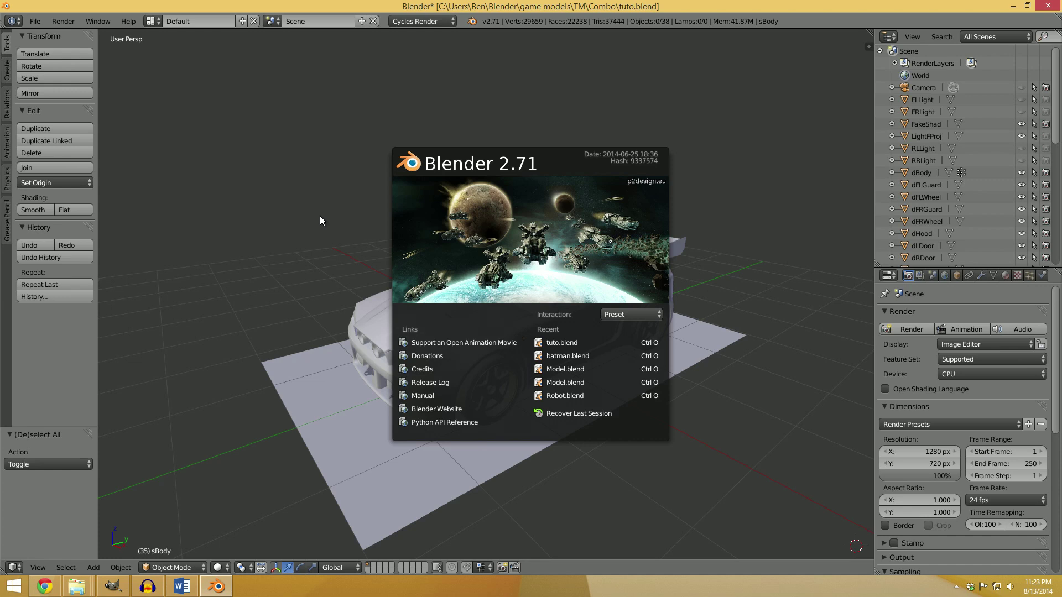
click(423, 21)
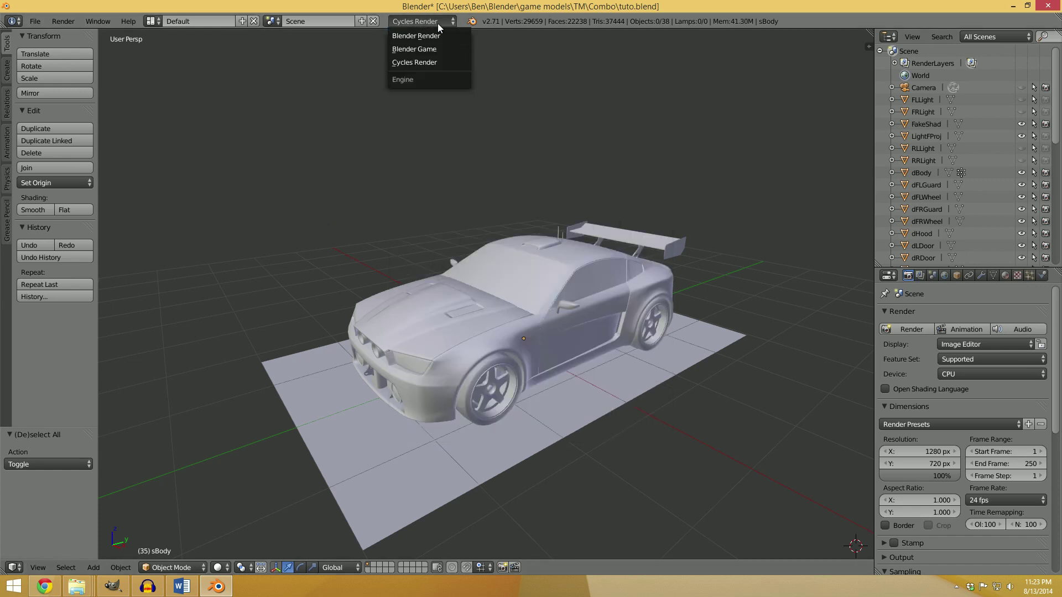
click(444, 63)
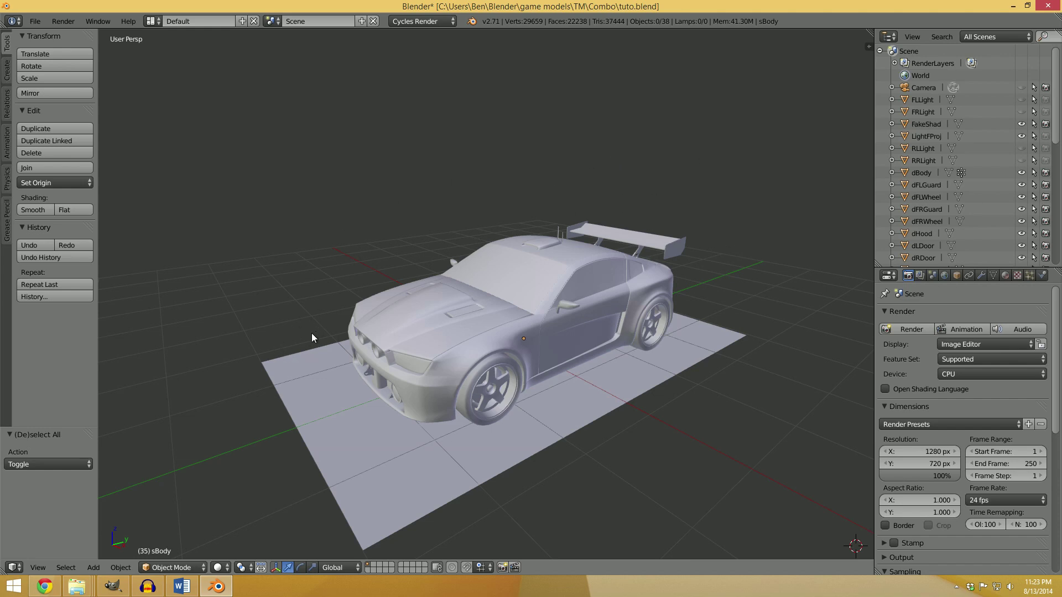
Split off a new area beside the 3D viewport and turn it into a UV/Image Editor.
drag(5, 573, 319, 553)
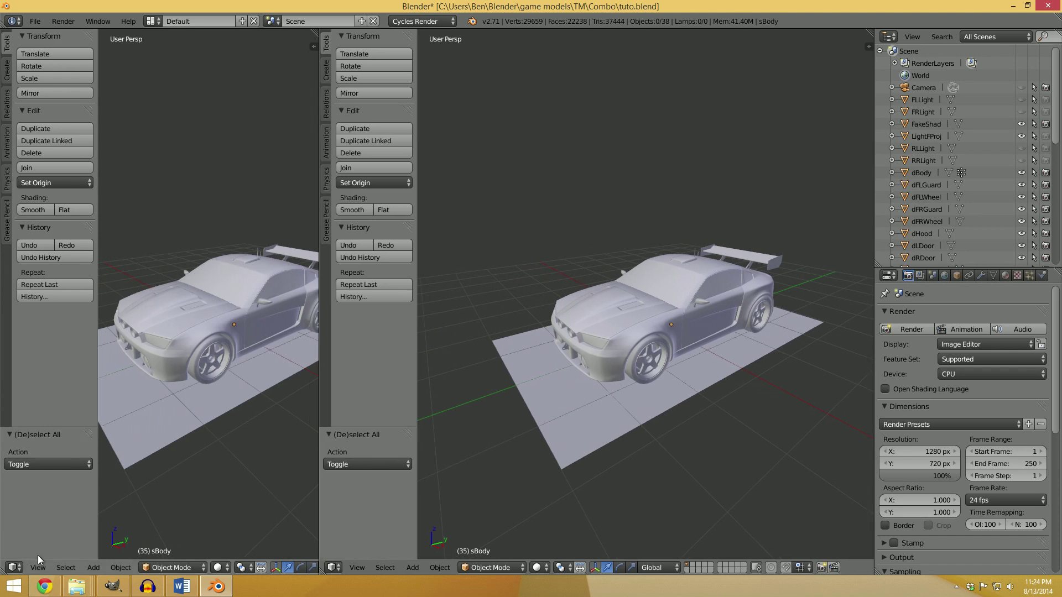
click(12, 567)
click(44, 474)
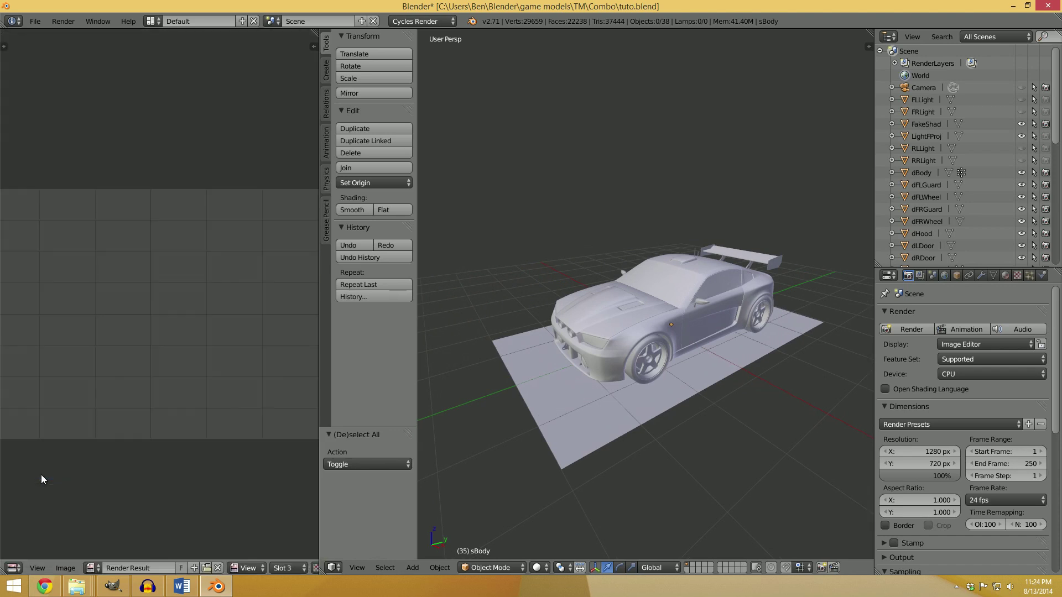
Split the image editor area horizontally and turn its lower part into a Node Editor.
drag(11, 561, 17, 377)
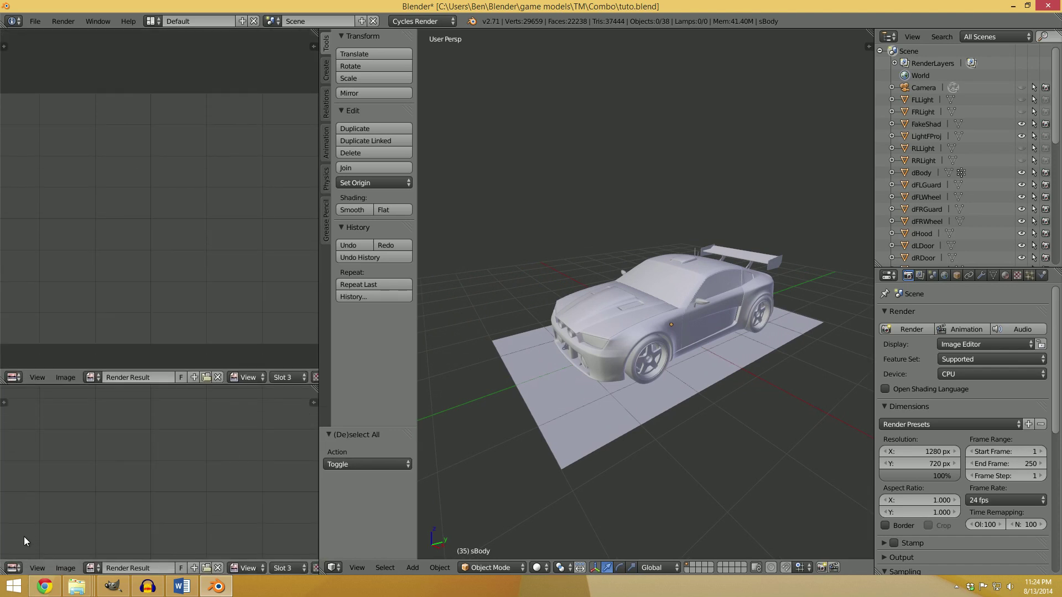
click(19, 568)
click(48, 419)
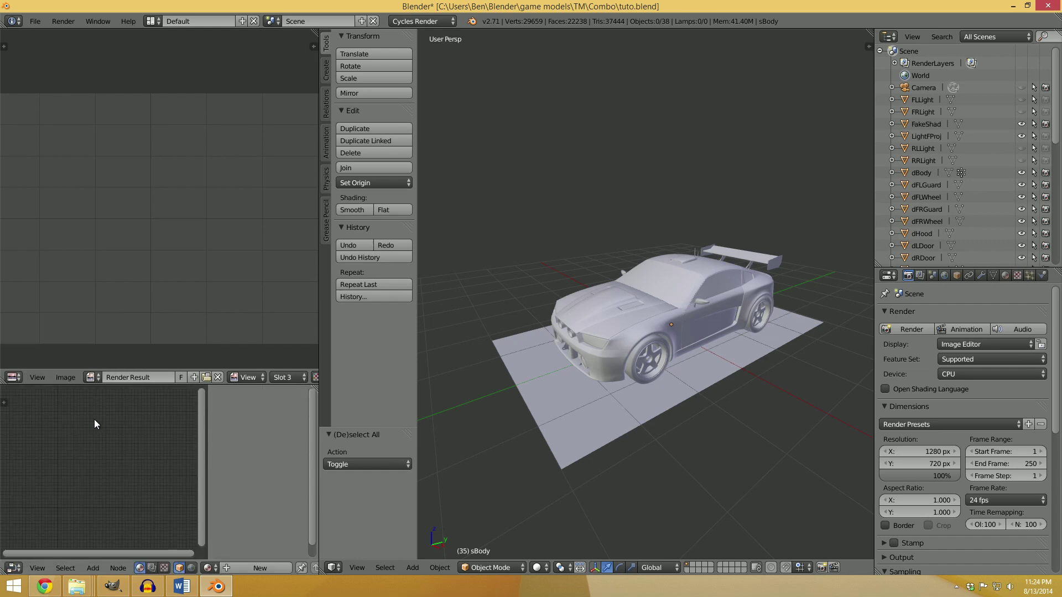
Replace the displayed render result with a new blank image named prelight, 4096 px wide and 4096 px high.
click(217, 377)
click(119, 377)
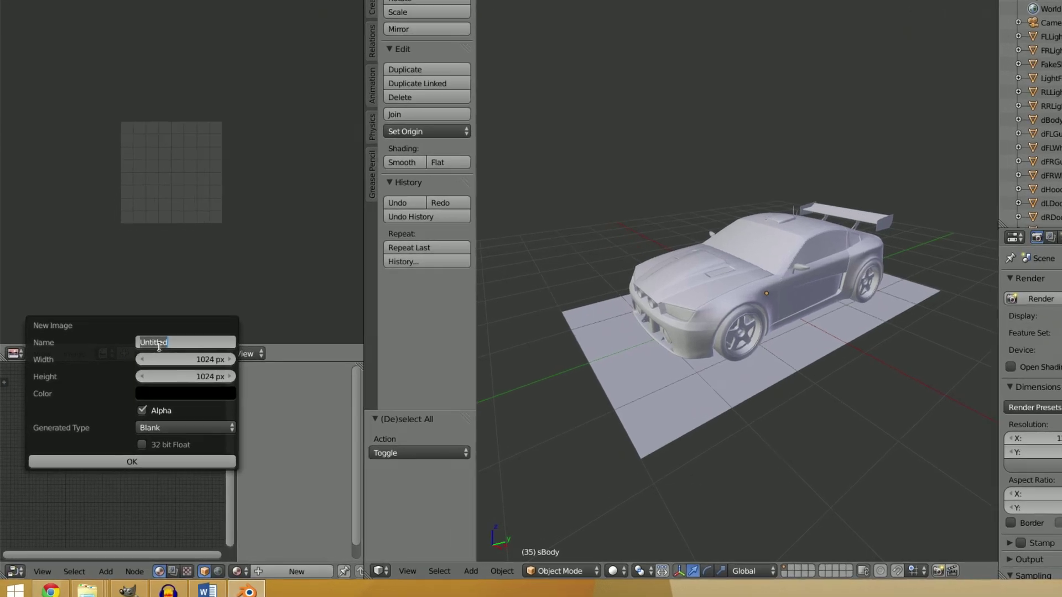
click(139, 369)
text(prelight)
key(Return)
click(290, 245)
text(4096)
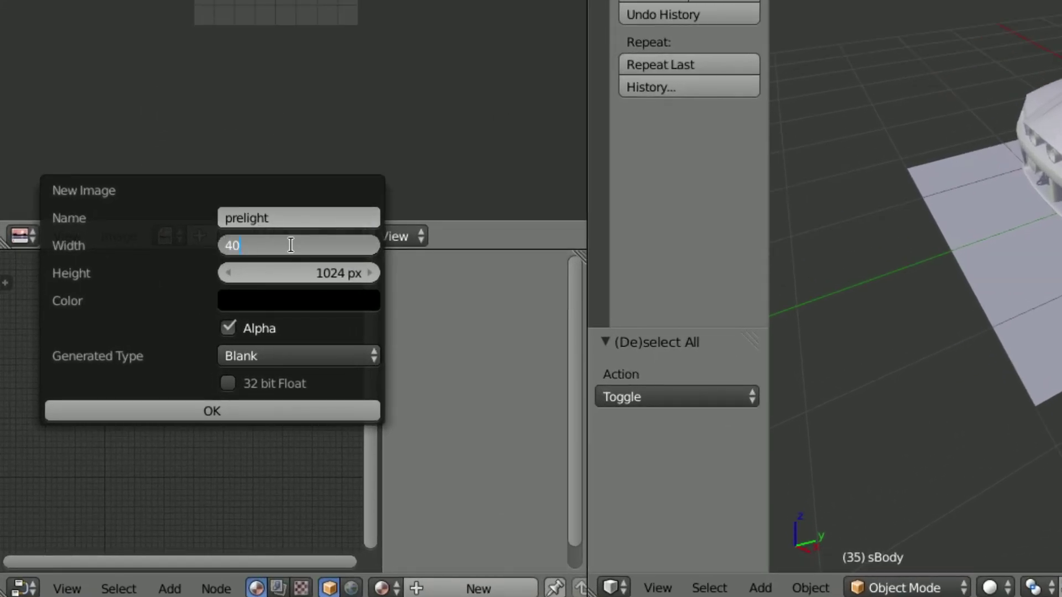
key(Tab)
text(4096)
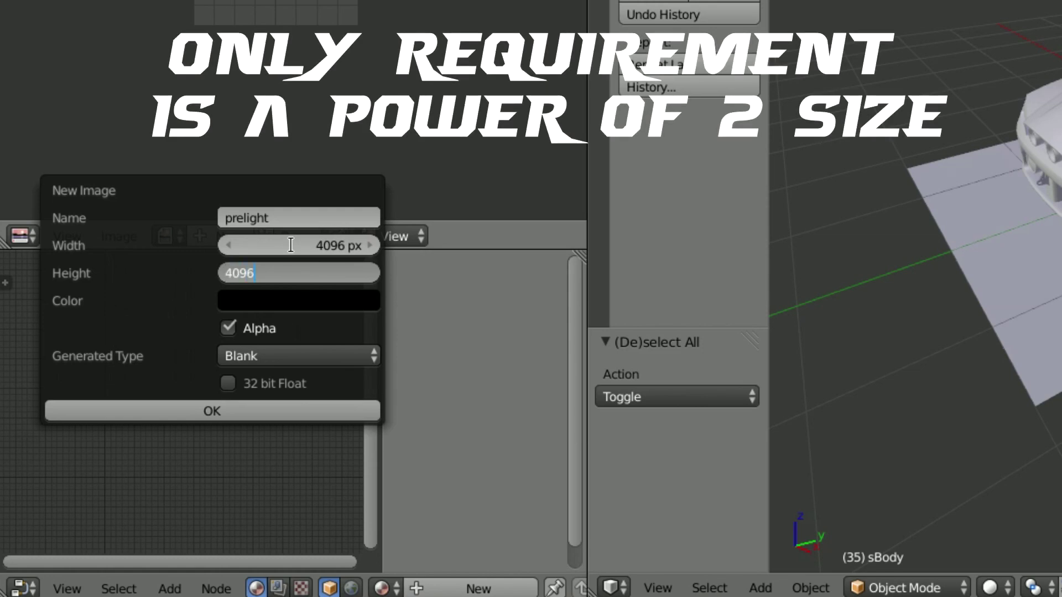
key(Return)
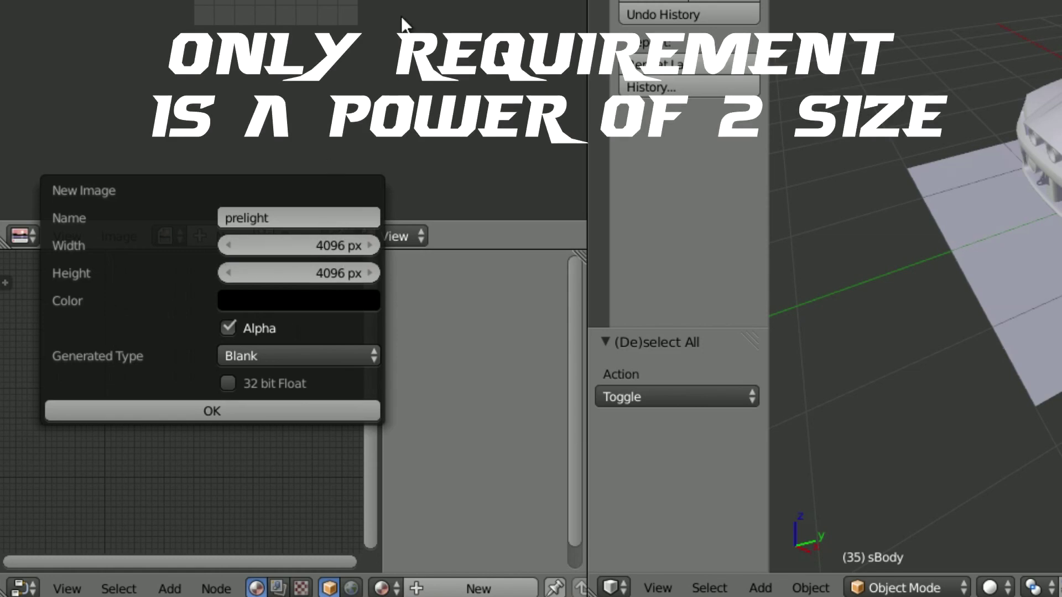
click(154, 414)
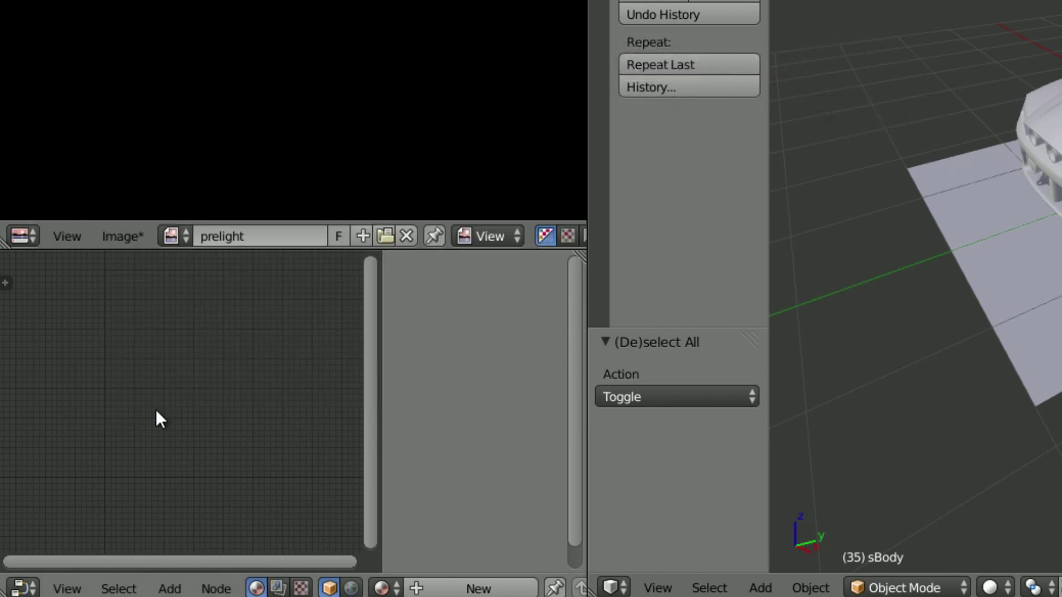
scroll(289, 111, up, 1)
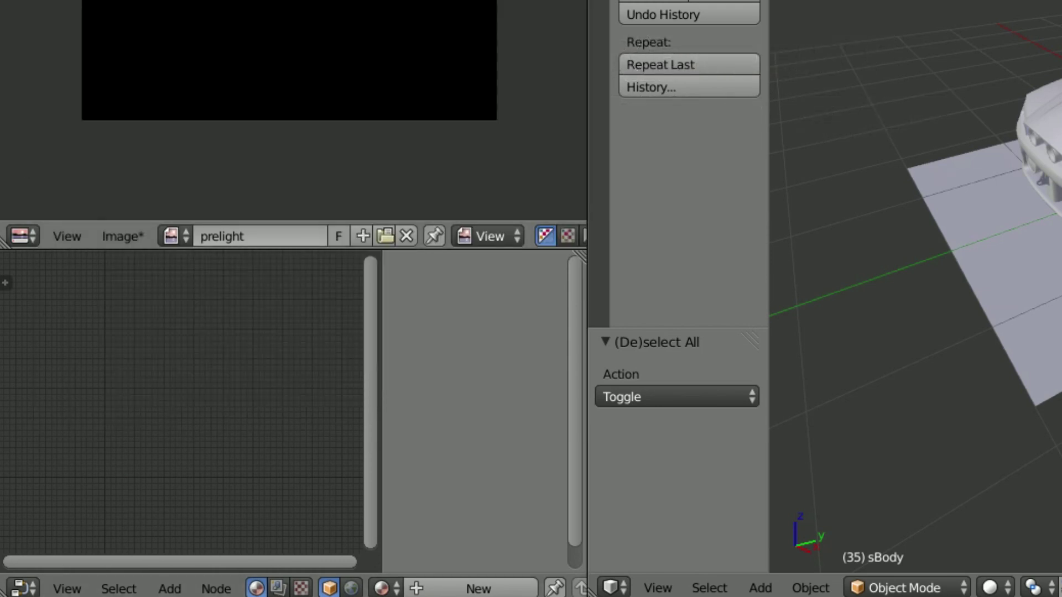
Create a new material for the car body and name it prelightMaterial.
click(468, 587)
click(454, 589)
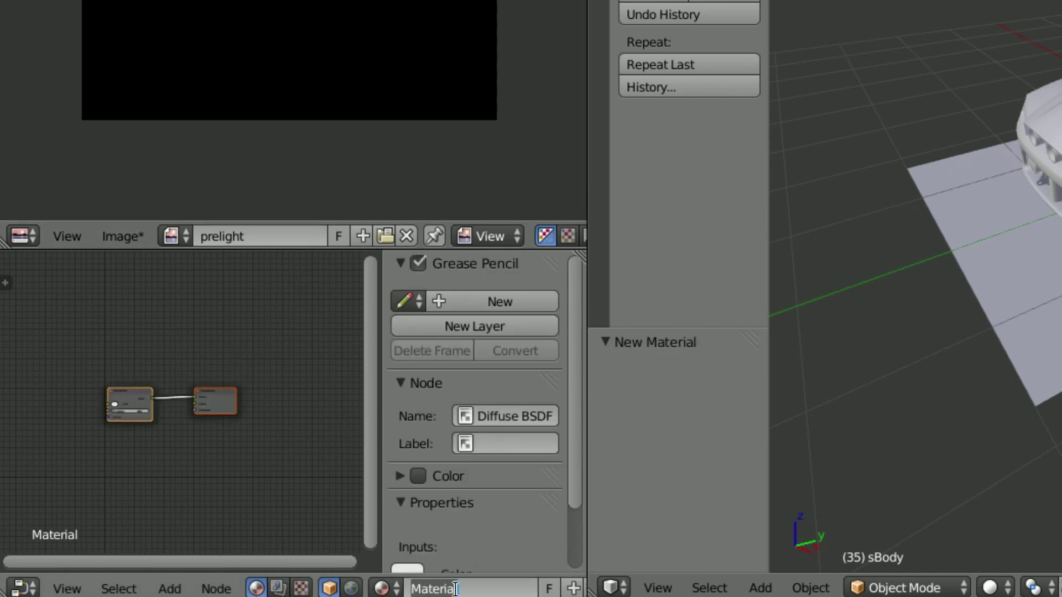
text(prelight)
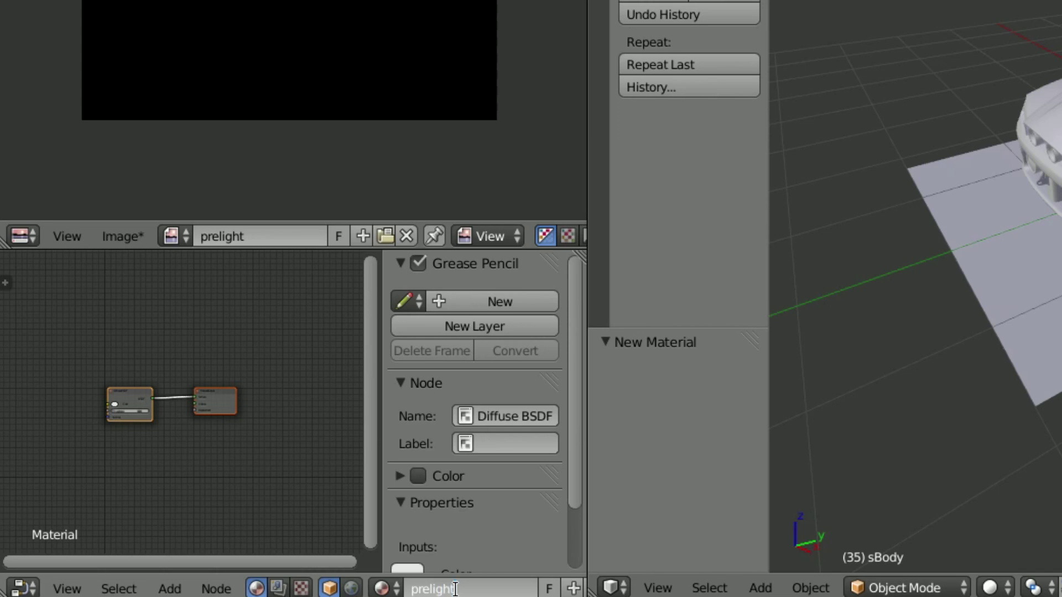
text(Material)
key(Return)
Add an unconnected Image Texture node above the Diffuse BSDF node and assign the prelight image to it.
scroll(132, 391, up, 4)
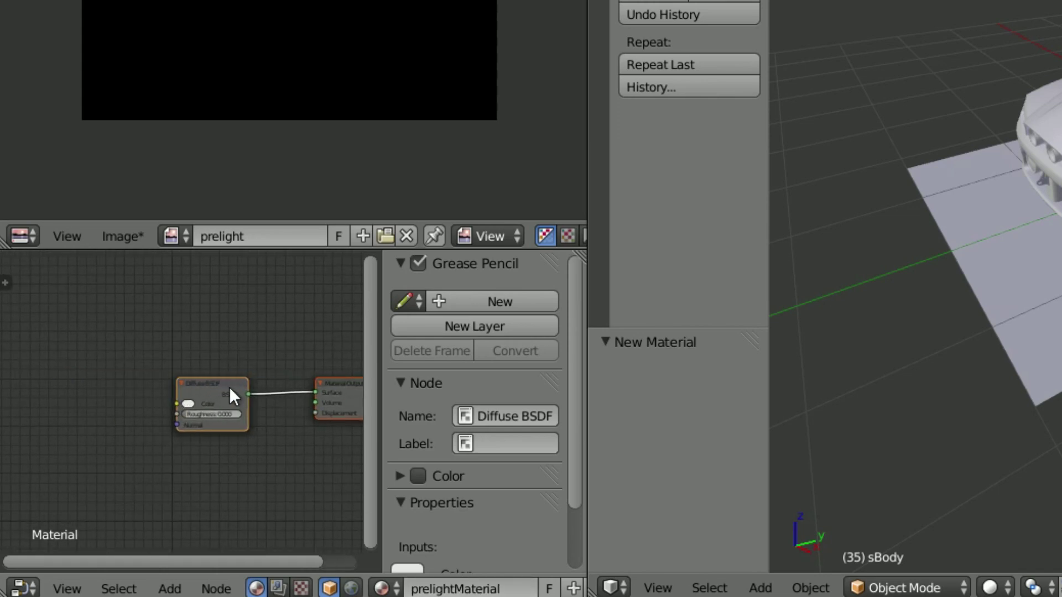
key(shift+a)
mouse_move(136, 441)
click(232, 197)
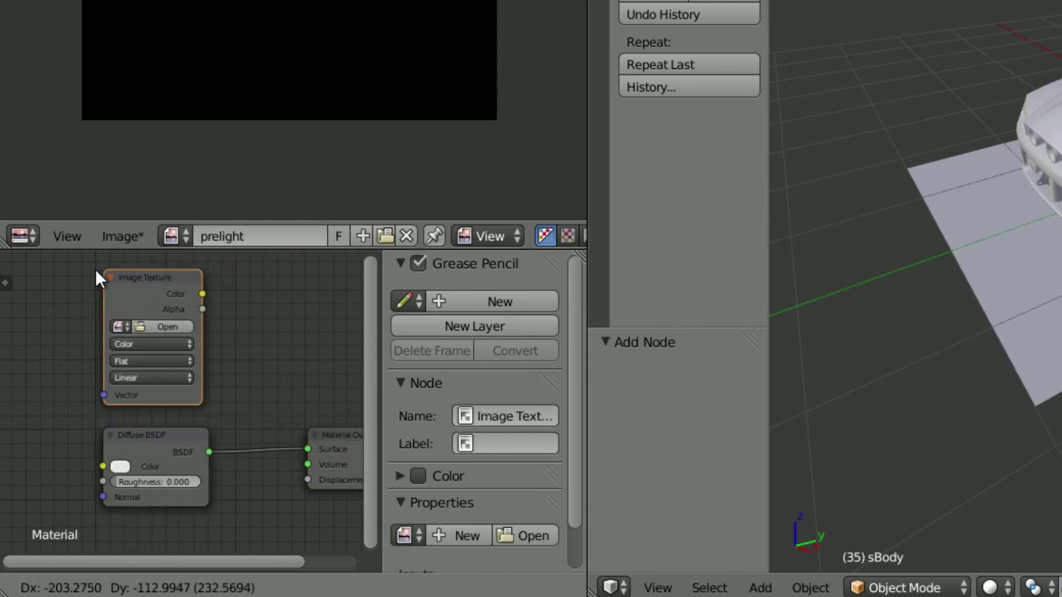
click(60, 265)
click(78, 321)
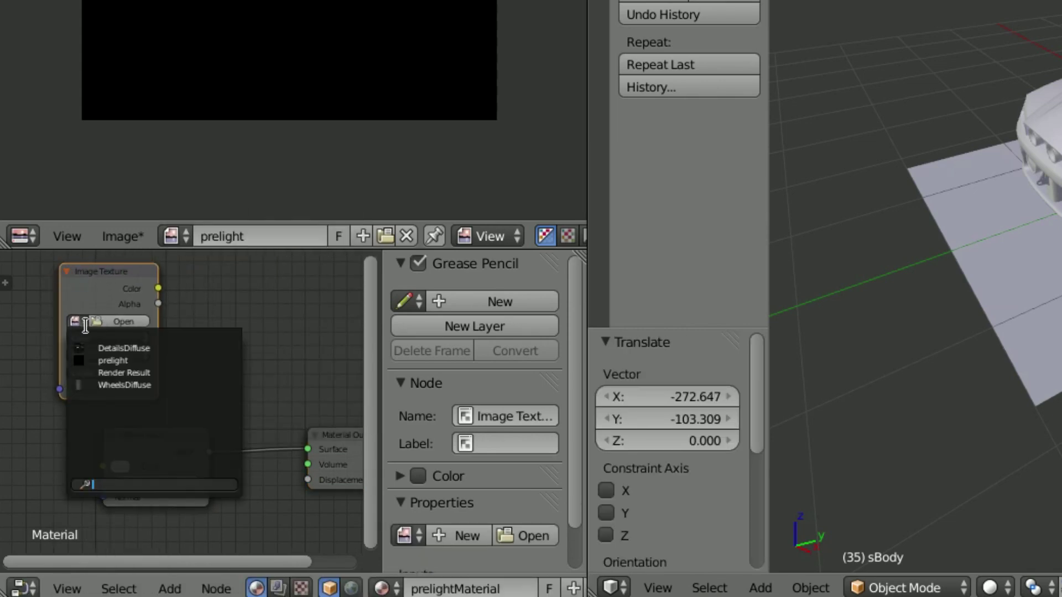
click(122, 360)
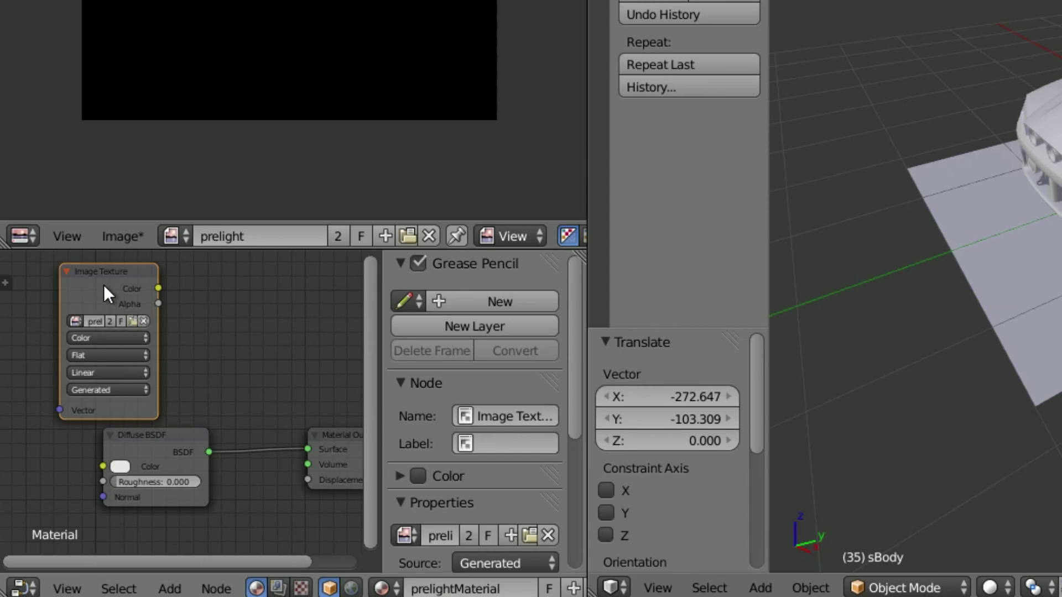
Select the car body in the 3D viewport and show its material settings.
scroll(204, 378, down, 3)
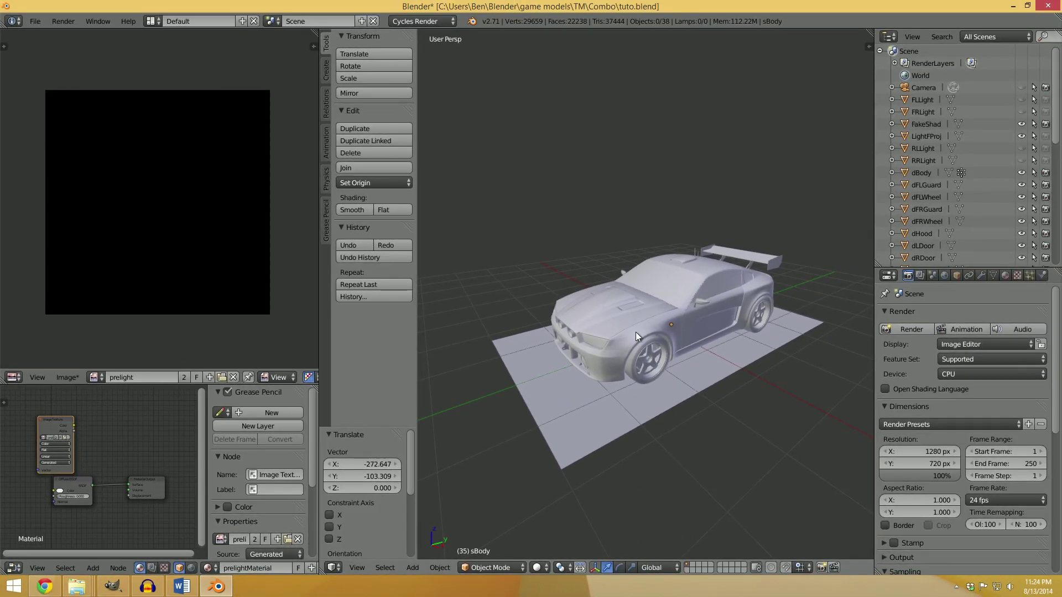
right_click(636, 332)
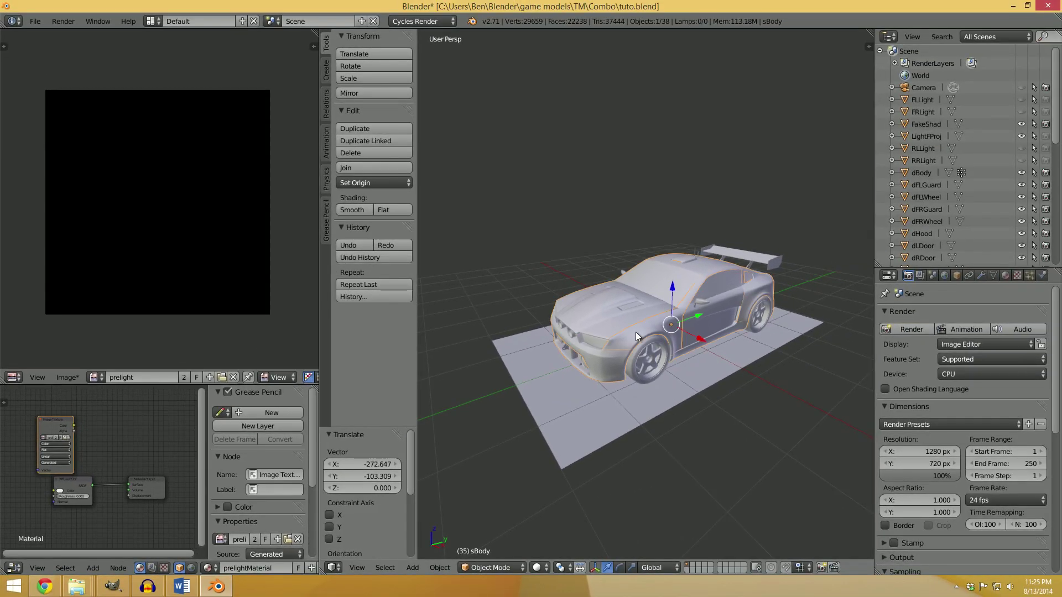
click(1006, 276)
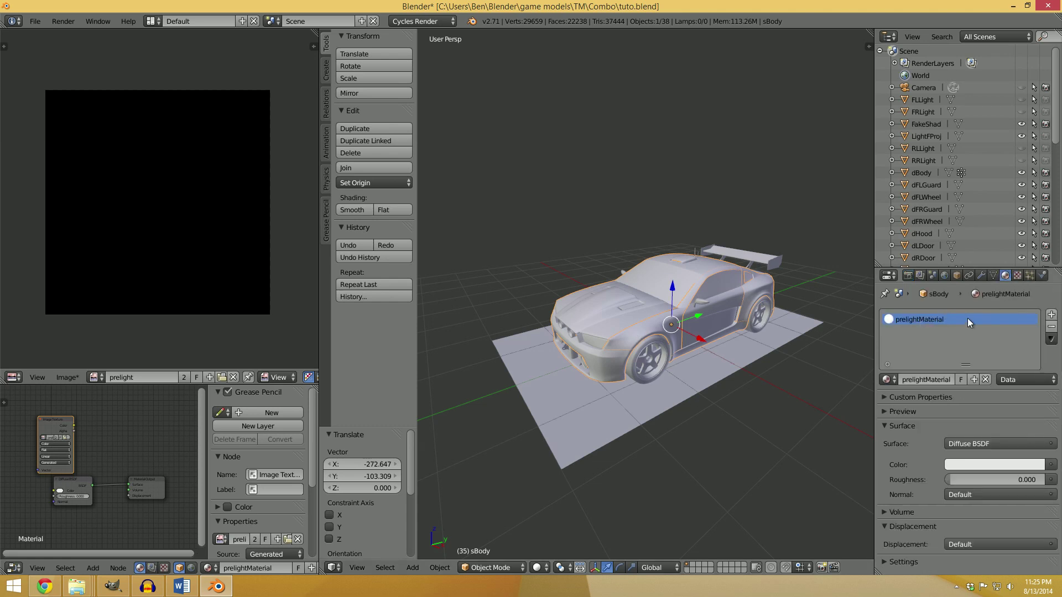
Set the render device to GPU Compute in the render settings.
click(909, 275)
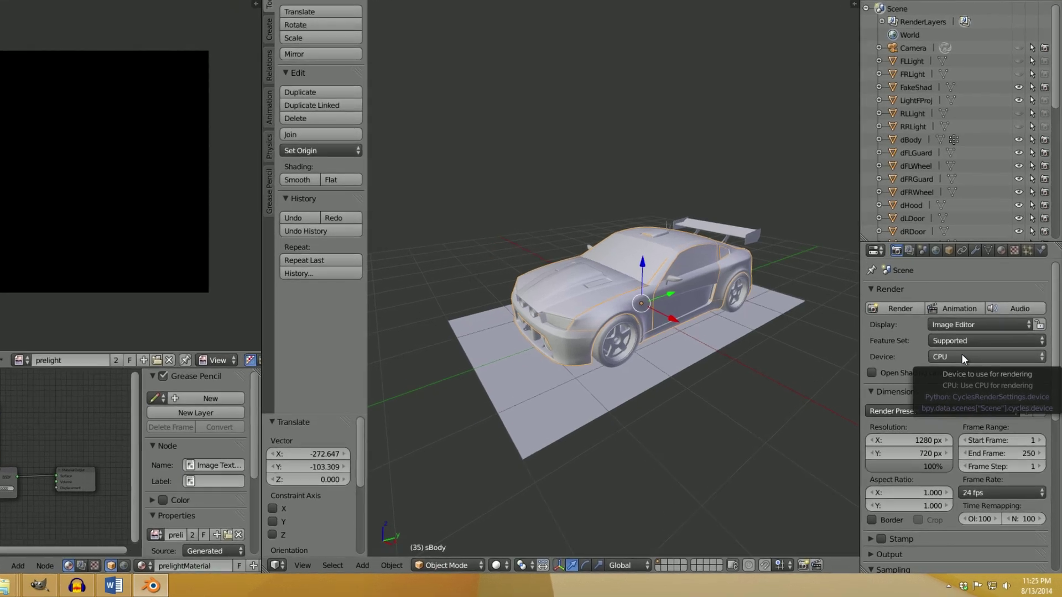
click(968, 374)
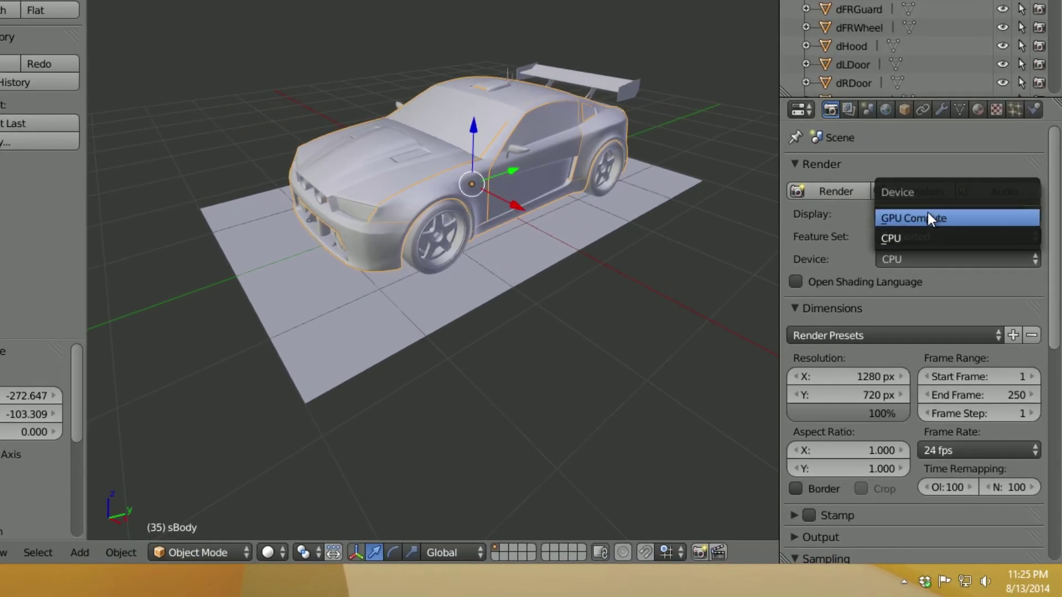
click(927, 217)
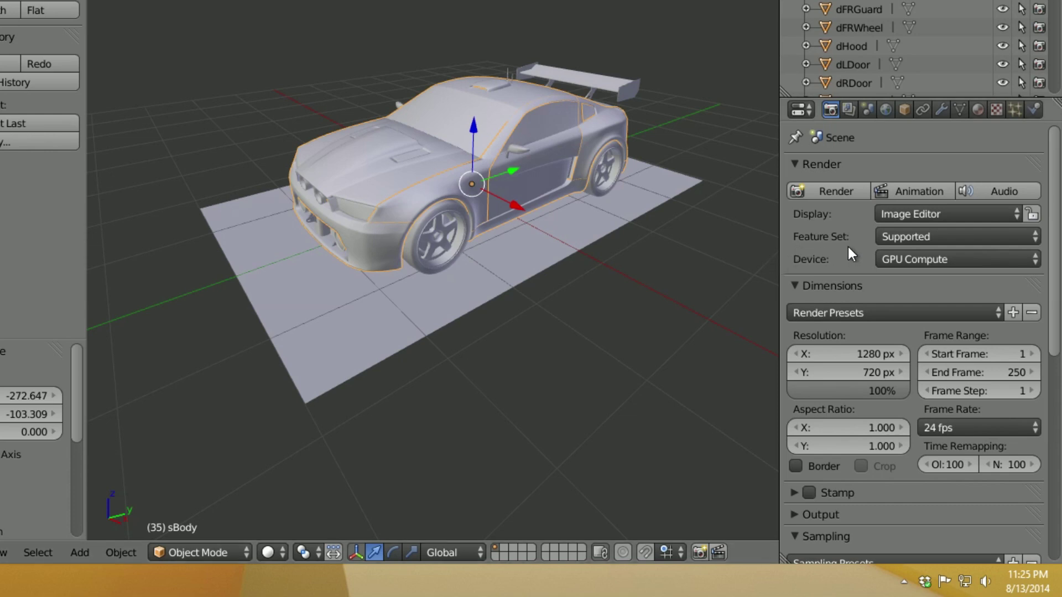
Set the bake type to Ambient Occlusion.
scroll(848, 247, down, 6)
scroll(848, 247, down, 5)
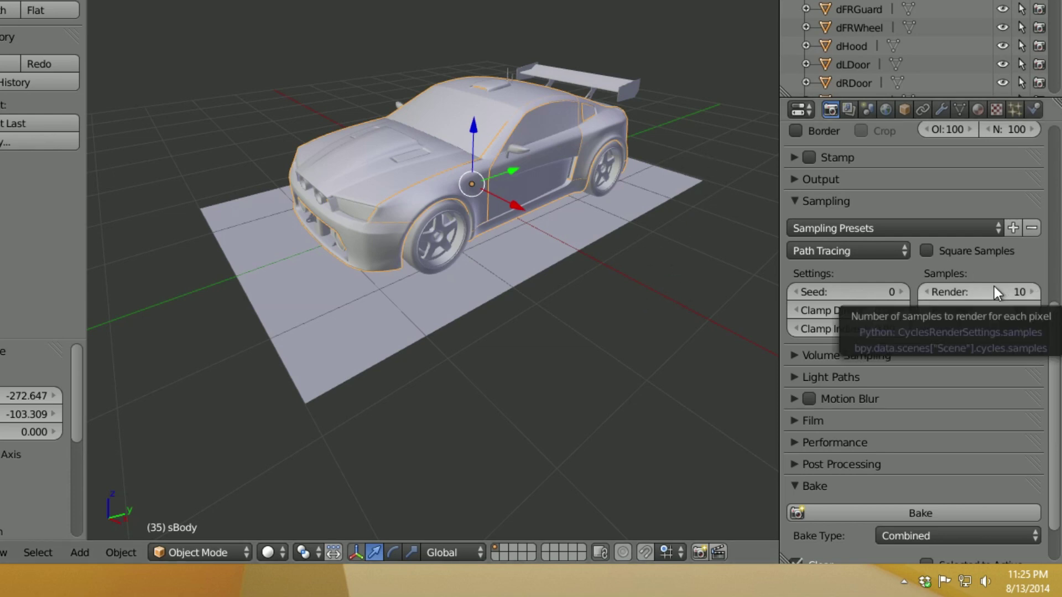
scroll(854, 290, down, 3)
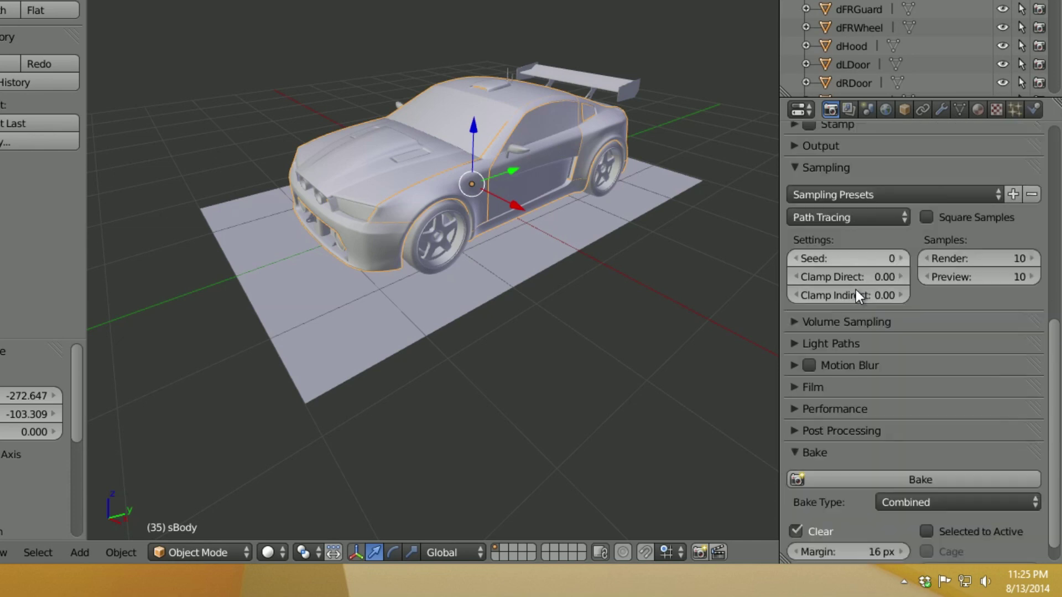
click(916, 477)
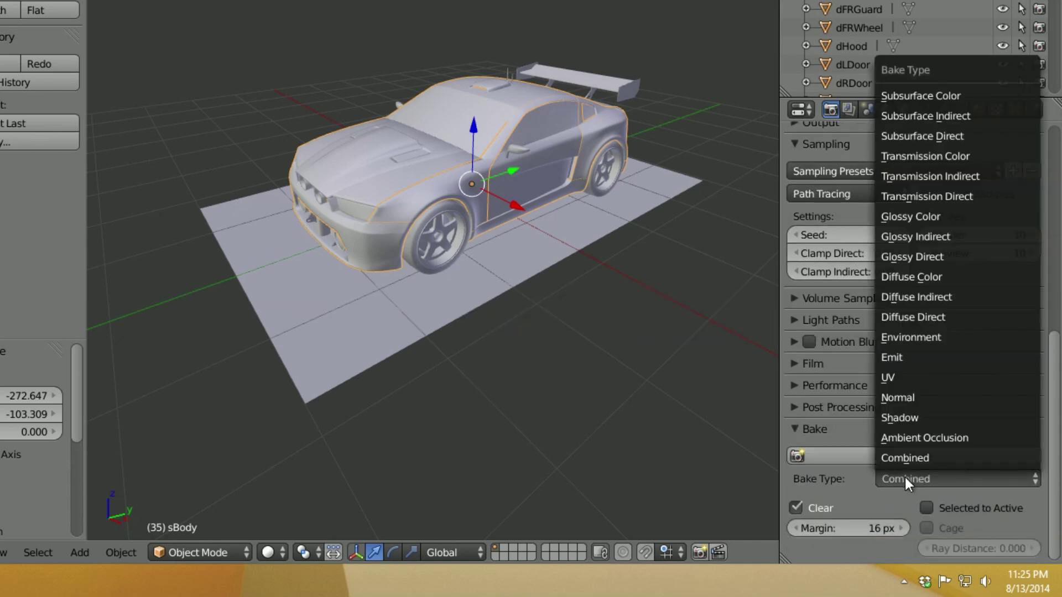
click(945, 437)
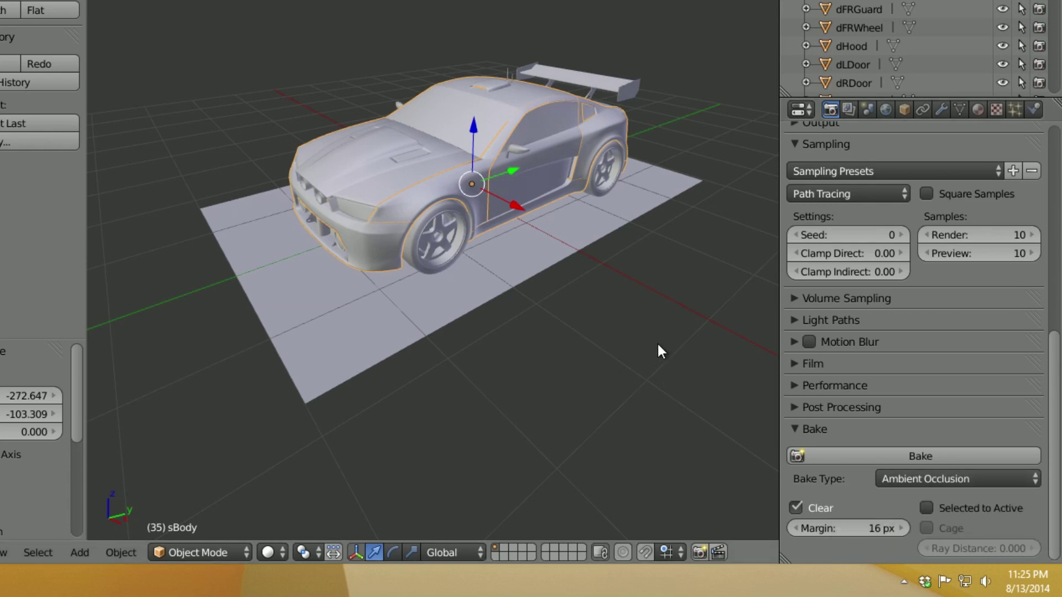
Set the bake margin to 32 px and bake the car body's ambient occlusion into the prelight image.
click(838, 527)
text(32)
key(Return)
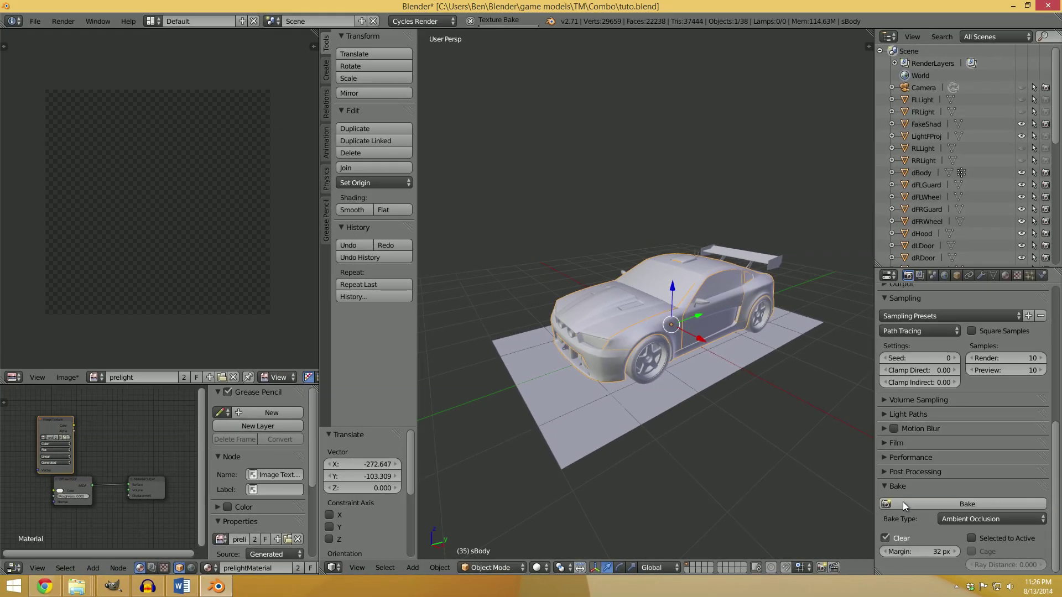
Maximize the image editor and examine the baked prelight map up close, including the margins around the islands and the noise on the body panels.
middle_drag(170, 236, 171, 246)
key(ctrl+Up)
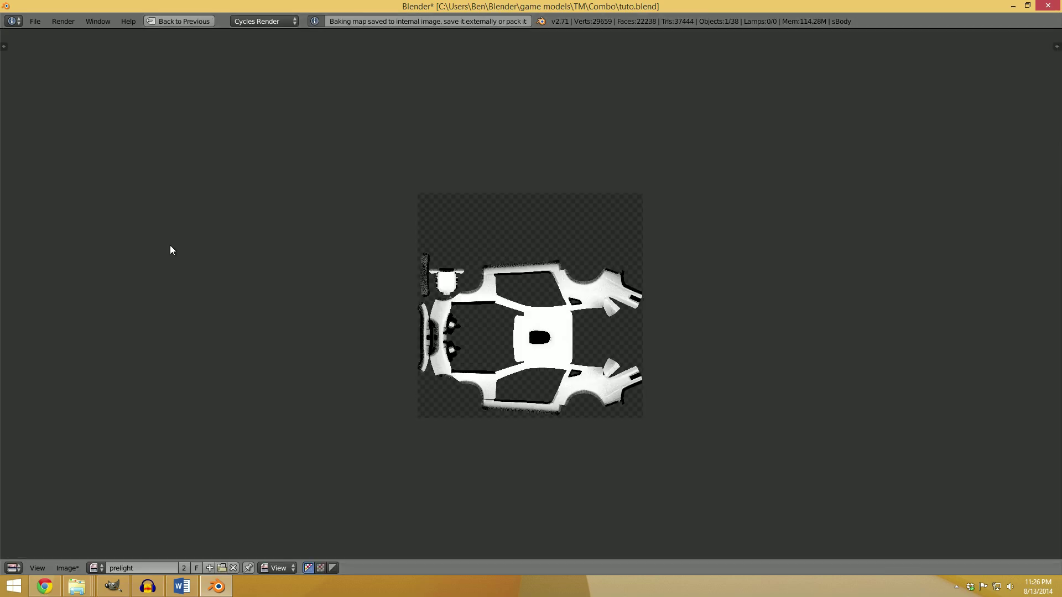
scroll(438, 231, up, 5)
middle_drag(473, 236, 598, 322)
scroll(497, 214, up, 5)
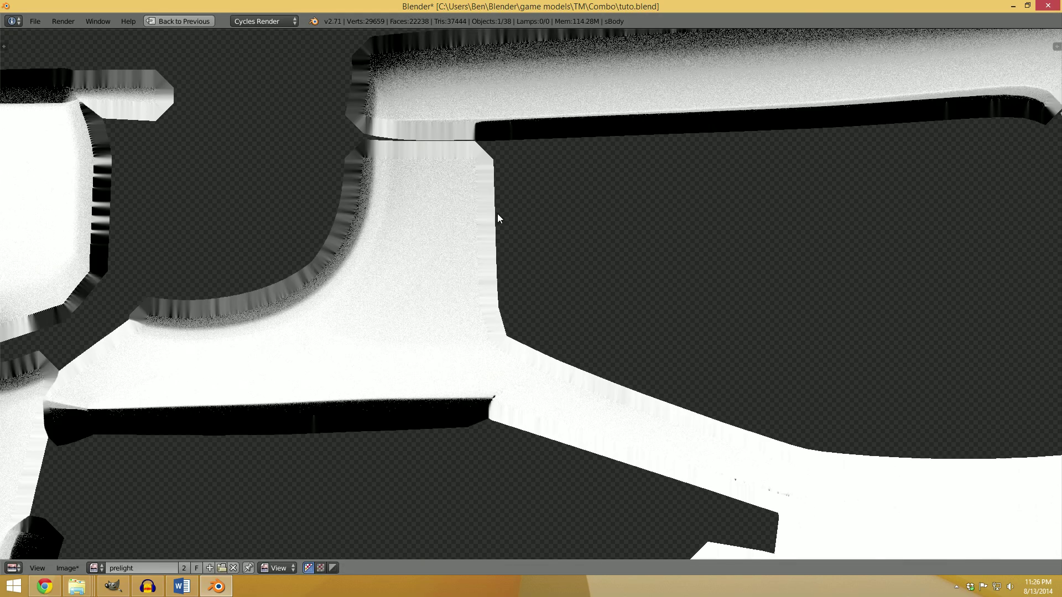
middle_drag(466, 173, 578, 322)
scroll(579, 322, up, 4)
middle_drag(530, 235, 586, 446)
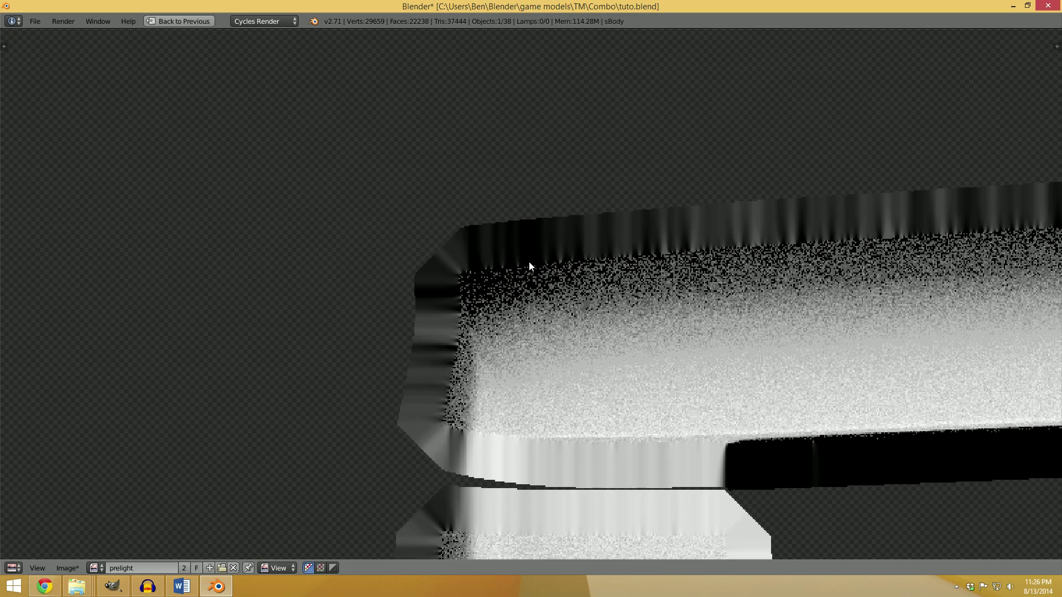
scroll(620, 282, down, 3)
middle_drag(588, 379, 598, 260)
middle_drag(578, 414, 595, 300)
scroll(614, 290, up, 4)
scroll(617, 211, down, 1)
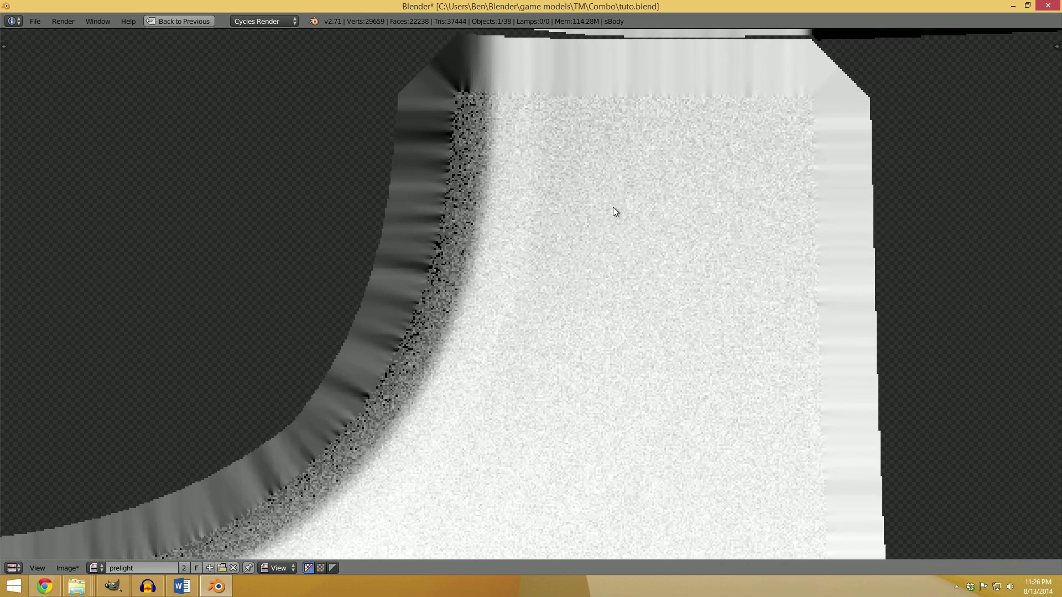
scroll(536, 423, down, 7)
middle_drag(535, 423, 529, 263)
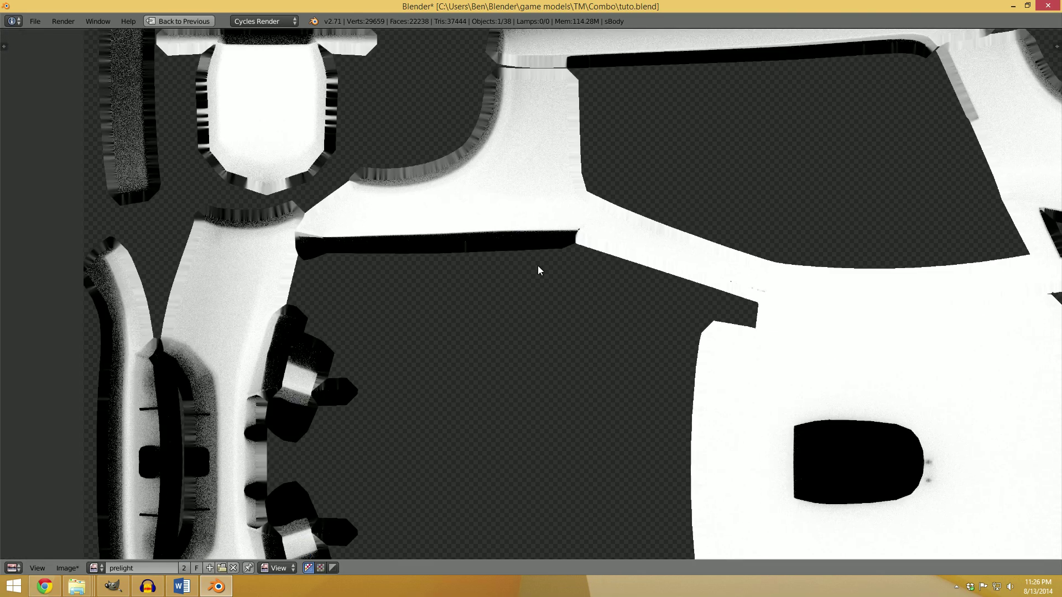
scroll(618, 345, down, 5)
middle_drag(639, 382, 405, 388)
scroll(562, 266, up, 6)
middle_drag(593, 241, 499, 283)
scroll(499, 283, up, 4)
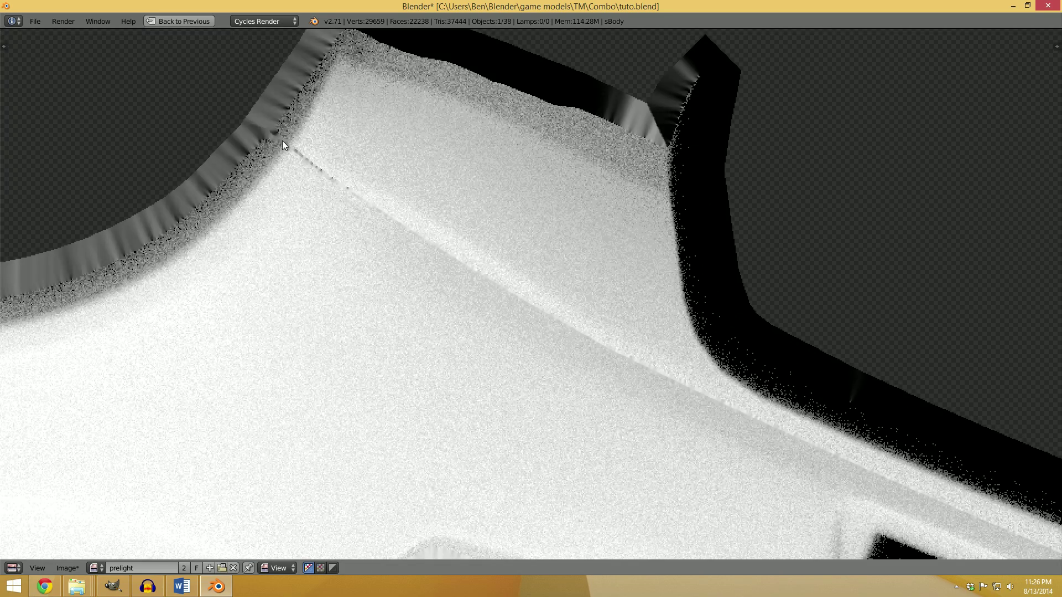
View the full baked prelight map, first maximized and then in the normal layout, and review the image's save options.
scroll(397, 308, down, 6)
middle_drag(397, 307, 633, 159)
scroll(633, 160, down, 2)
middle_drag(469, 301, 547, 239)
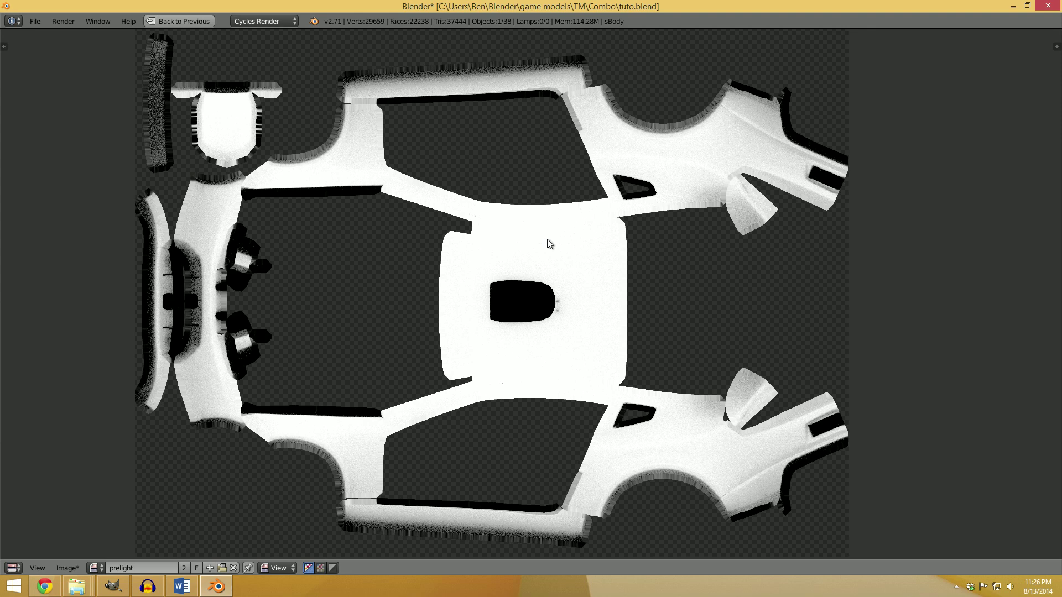
key(ctrl+Up)
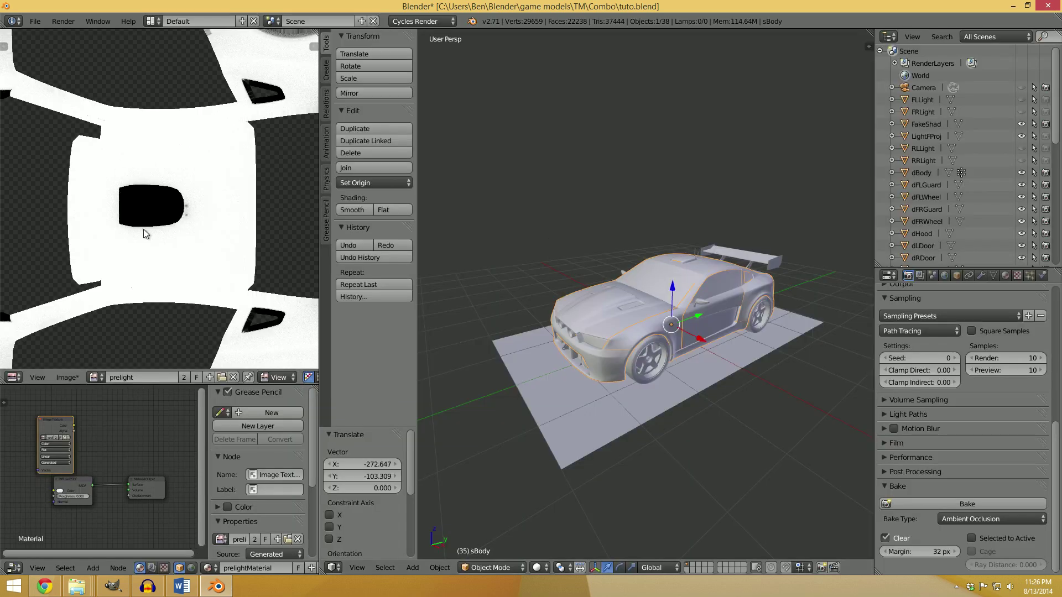
scroll(147, 231, down, 5)
scroll(149, 227, up, 1)
middle_drag(154, 201, 168, 234)
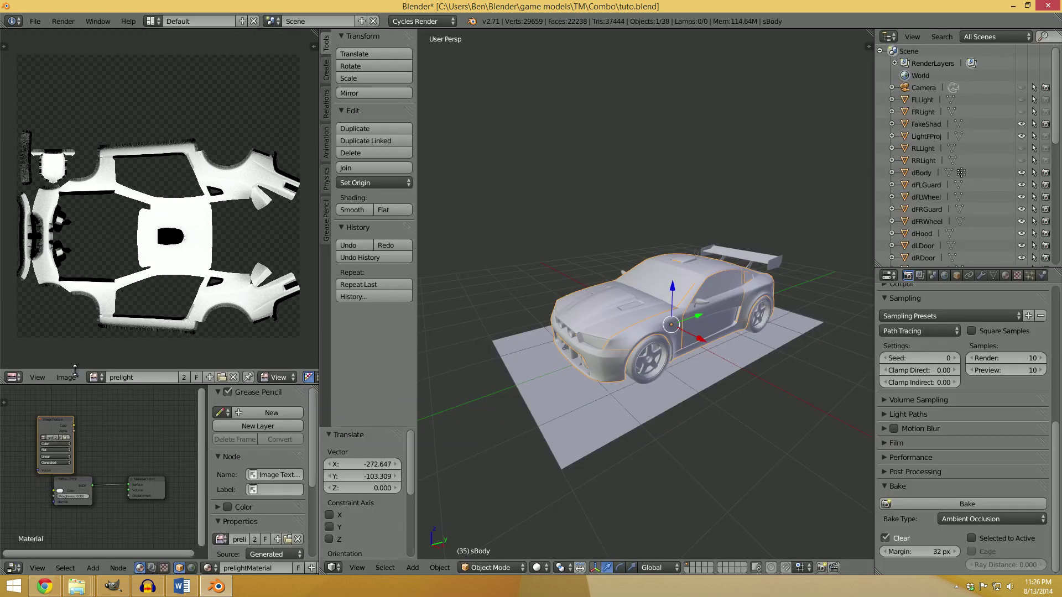
click(67, 377)
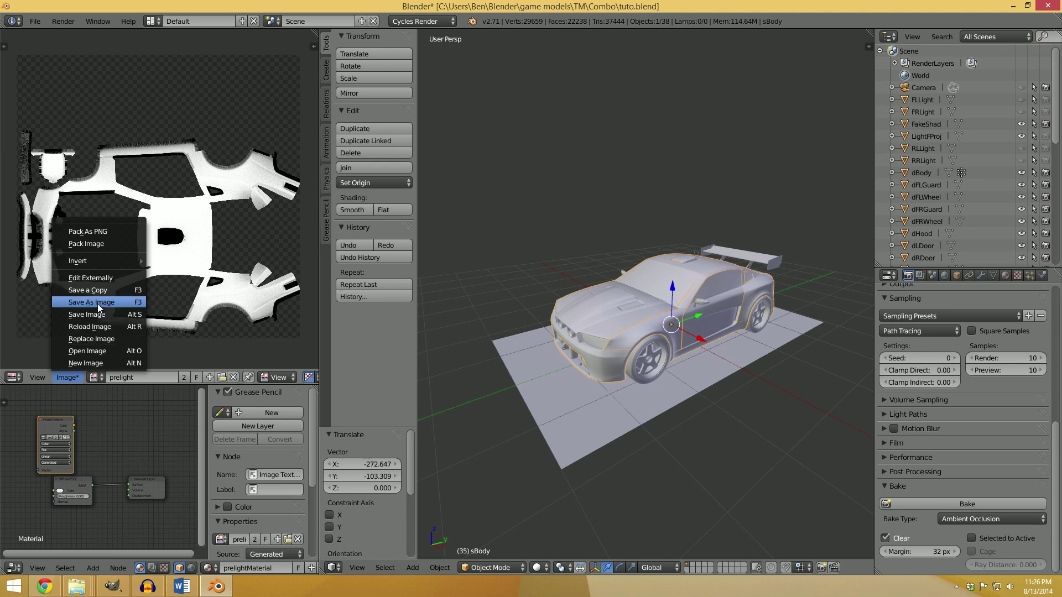
middle_drag(194, 228, 194, 232)
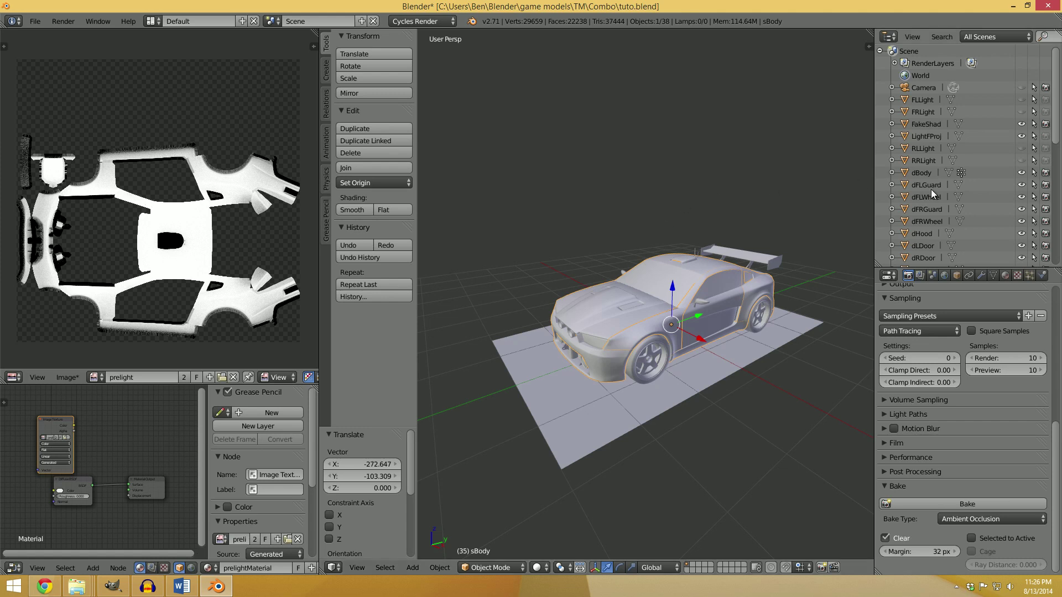
Look through the remaining car parts sHood, sRDoor, sRLWheel and sRRWheel by selecting each one, and reselect sBody.
scroll(930, 189, down, 10)
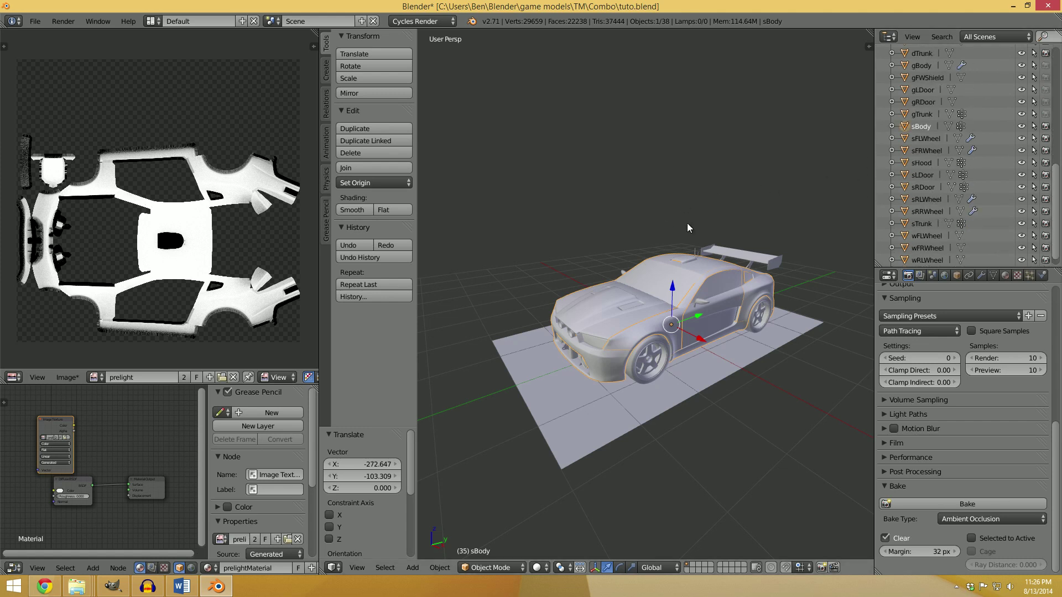
click(921, 164)
click(923, 188)
click(924, 199)
click(924, 211)
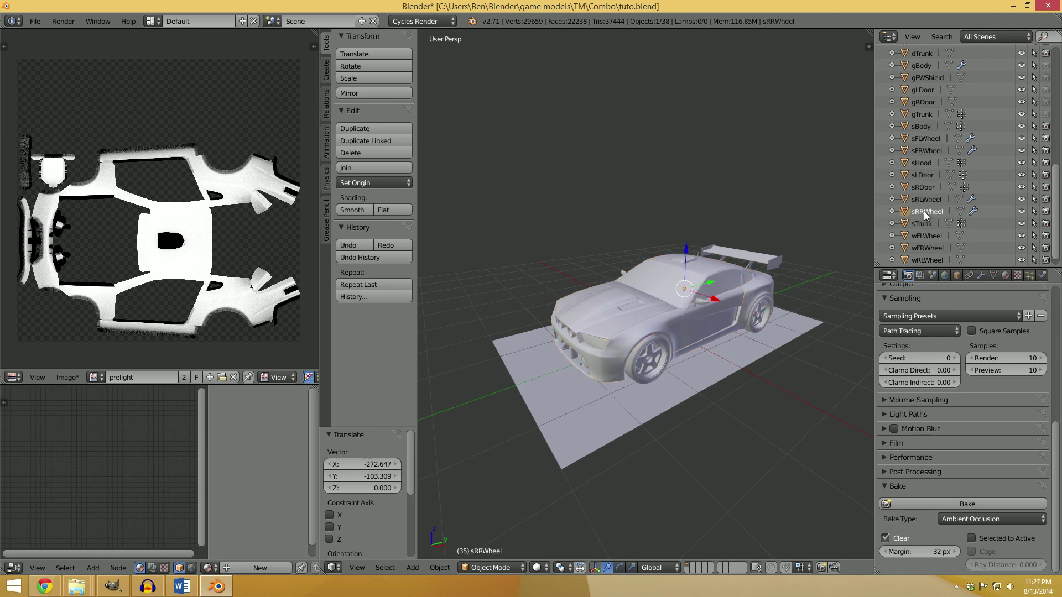
click(918, 128)
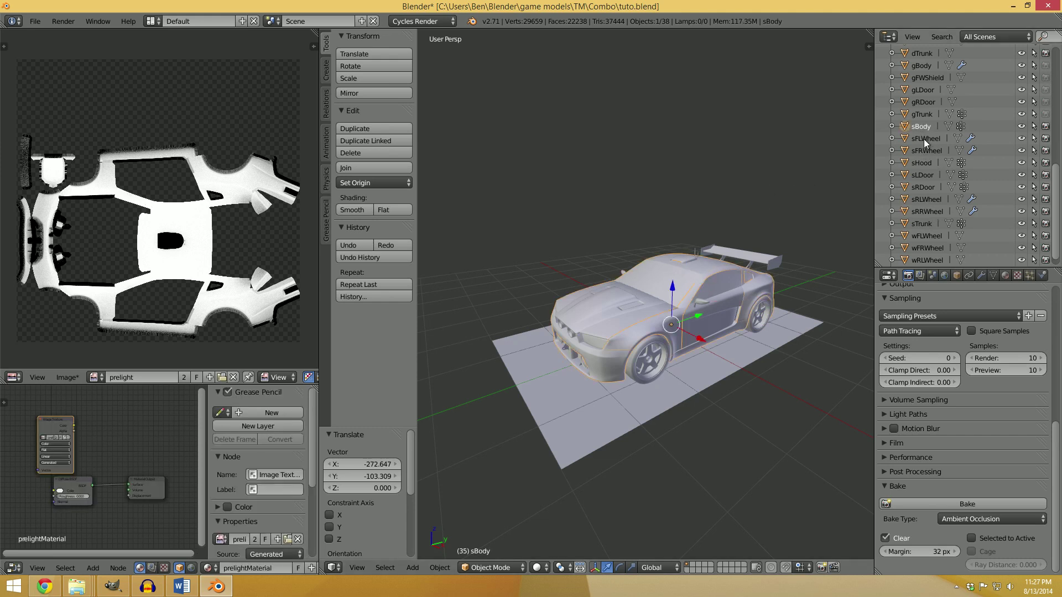
Assign the existing prelightMaterial to the front wheels sFLWheel and sFRWheel.
click(924, 138)
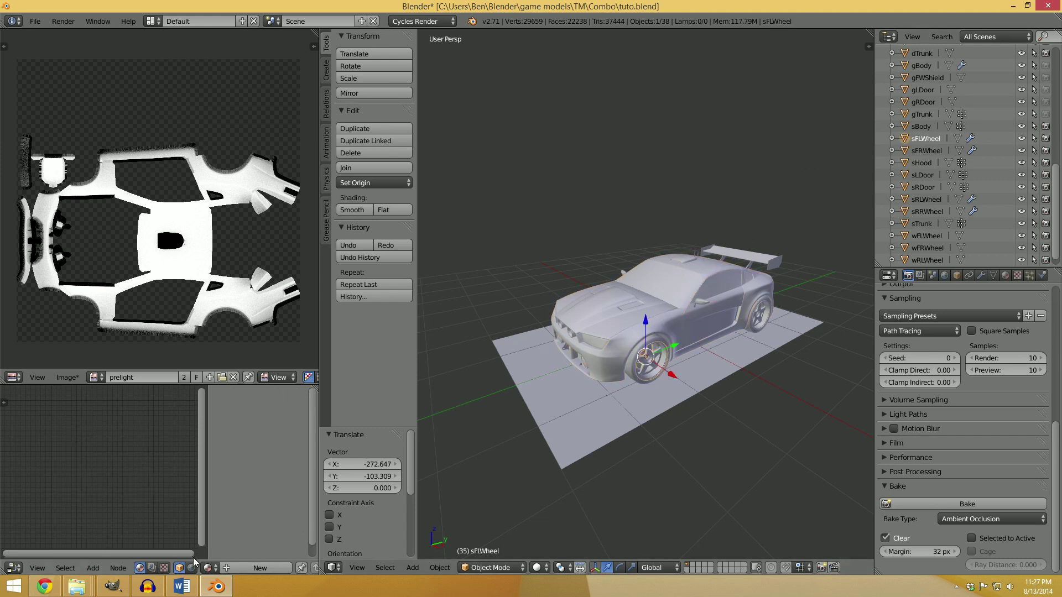
click(208, 568)
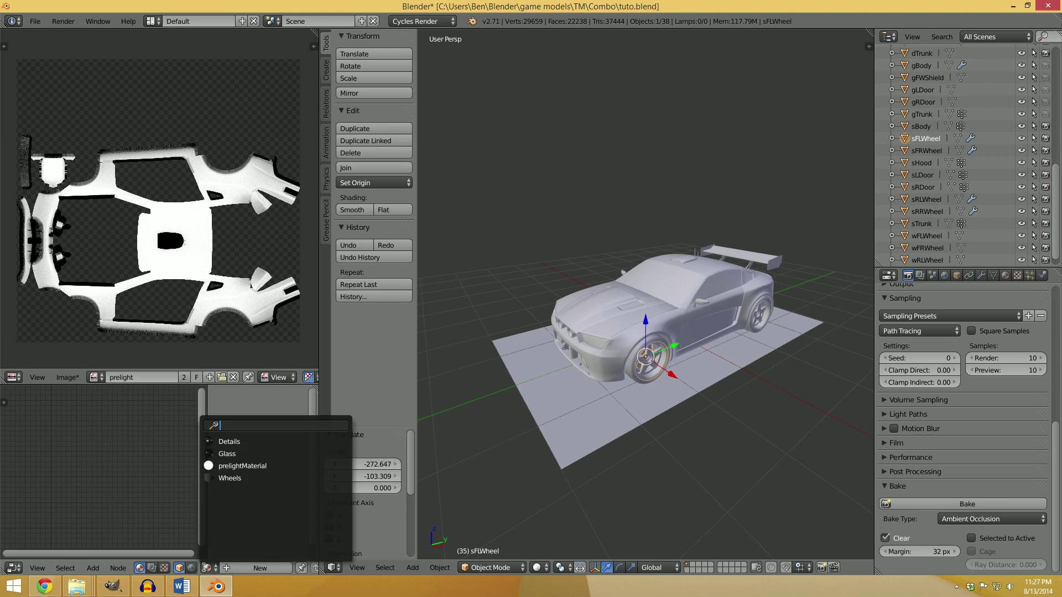
click(244, 466)
click(926, 150)
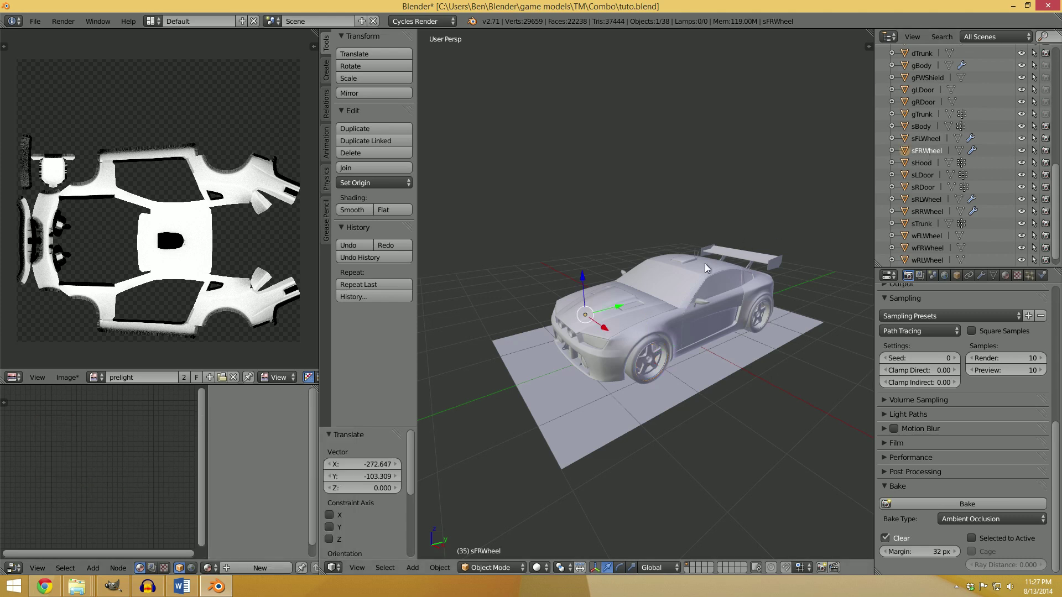
click(208, 568)
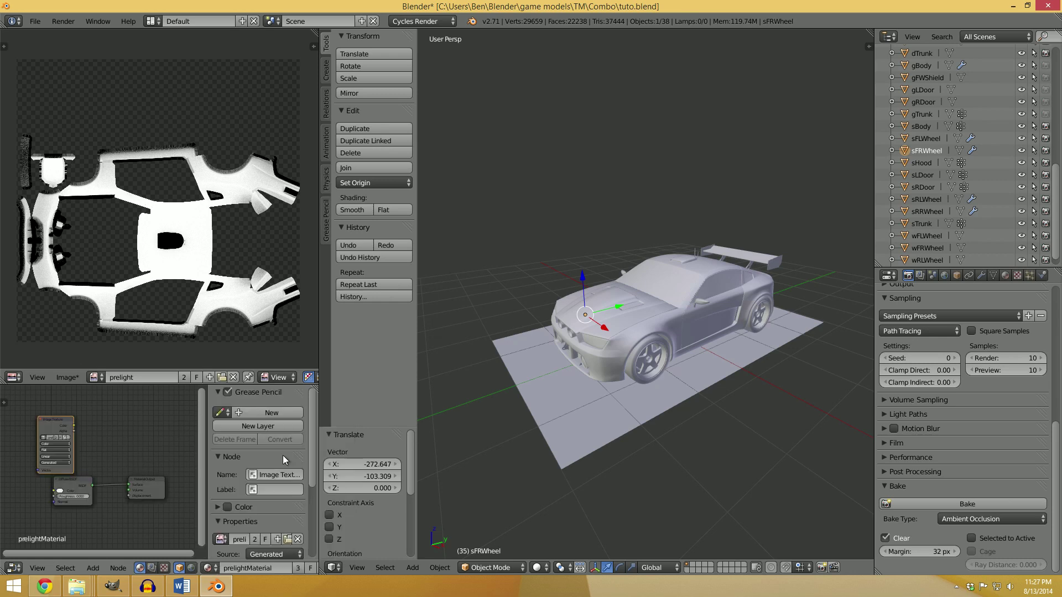
click(243, 466)
Assign prelightMaterial to the hood and both doors: sHood, sLDoor and sRDoor.
click(921, 162)
click(209, 568)
click(239, 468)
click(922, 174)
click(209, 568)
click(241, 466)
click(922, 187)
click(208, 568)
click(241, 466)
Assign prelightMaterial to the rear wheels sRLWheel and sRRWheel and to sTrunk.
click(922, 200)
click(243, 466)
click(921, 224)
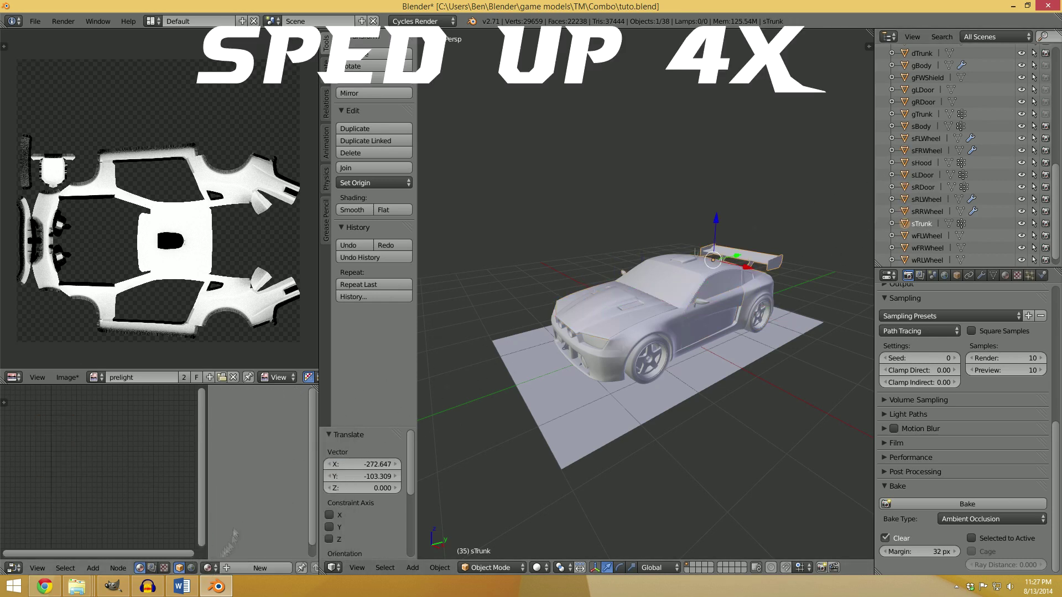
click(209, 568)
click(244, 467)
Select all nine parts from sTrunk up to sBody, with sBody active, and bake their ambient occlusion into the prelight image.
ctrl+click(927, 212)
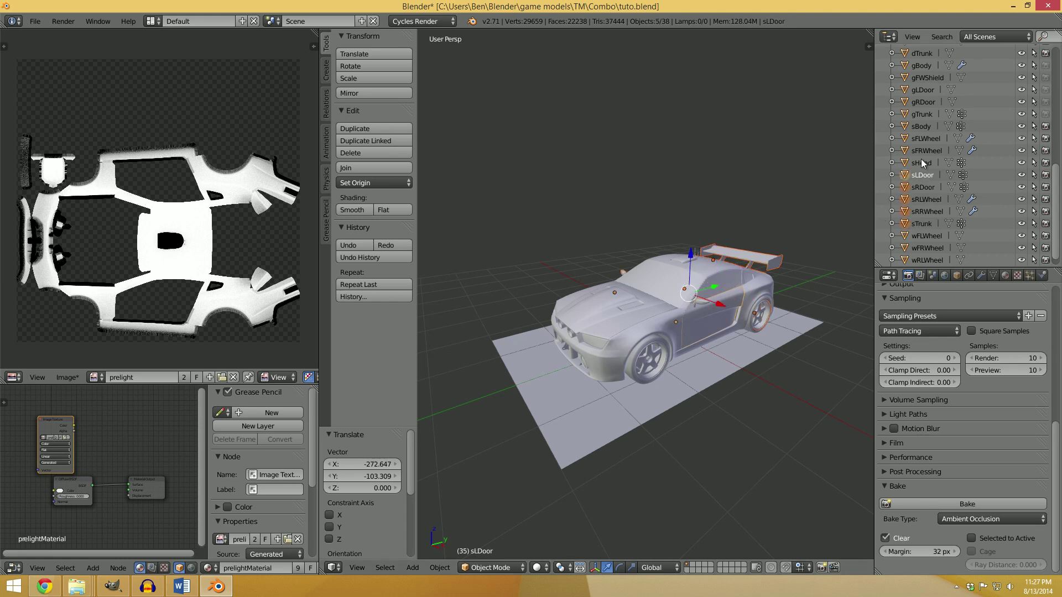
ctrl+click(922, 127)
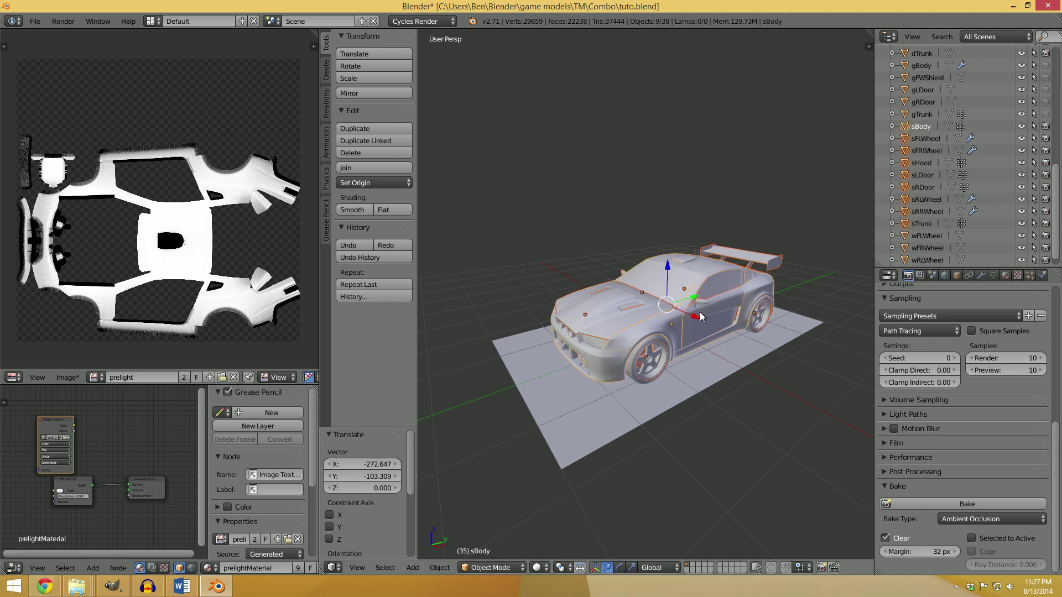
click(954, 503)
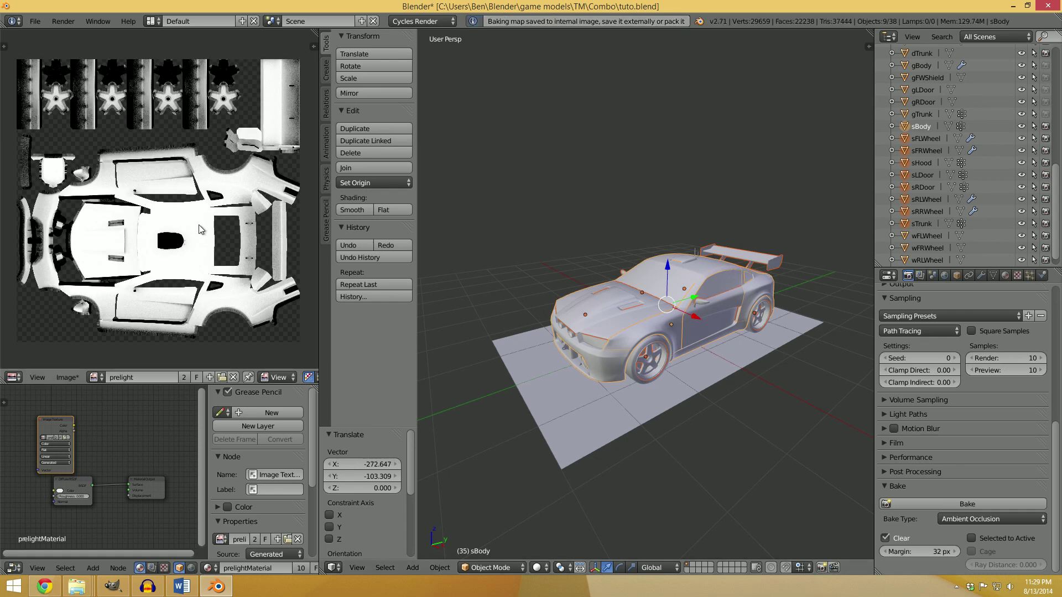
Maximize the image editor, examine the combined bake of wheels, doors, hood and body up close, and restore the normal layout.
key(ctrl+Up)
scroll(465, 225, up, 5)
middle_drag(534, 220, 547, 382)
scroll(546, 294, down, 2)
middle_drag(563, 329, 566, 262)
scroll(563, 256, down, 1)
middle_drag(548, 299, 689, 400)
scroll(543, 288, up, 1)
scroll(588, 275, up, 2)
middle_drag(588, 275, 630, 291)
scroll(631, 291, down, 3)
middle_drag(638, 395, 580, 356)
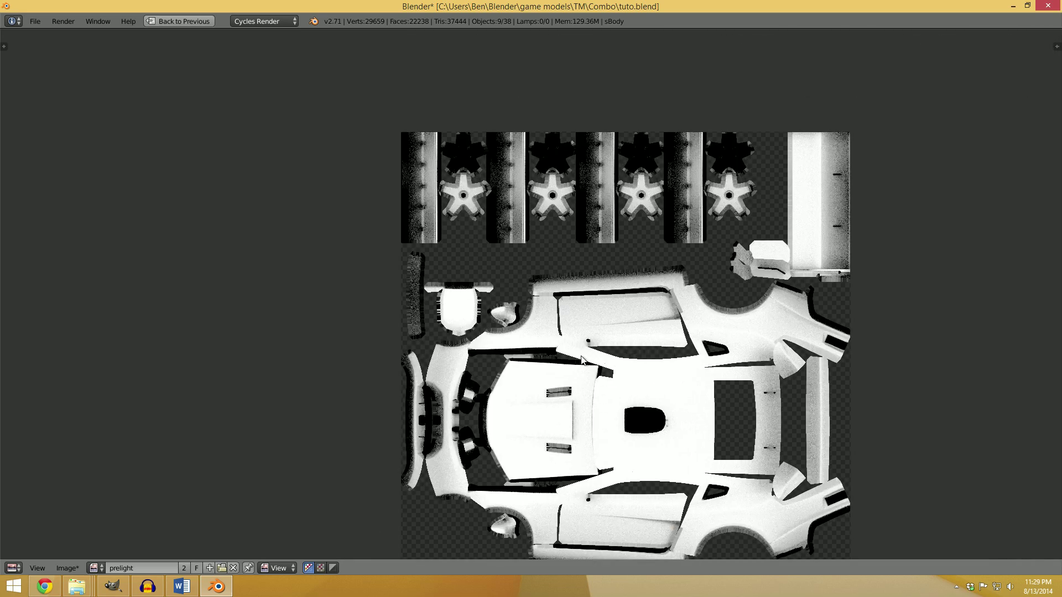
key(ctrl+space)
scroll(222, 238, down, 4)
mouse_move(222, 239)
middle_down()
mouse_move(161, 225)
mouse_move(222, 254)
middle_up()
scroll(210, 257, up, 1)
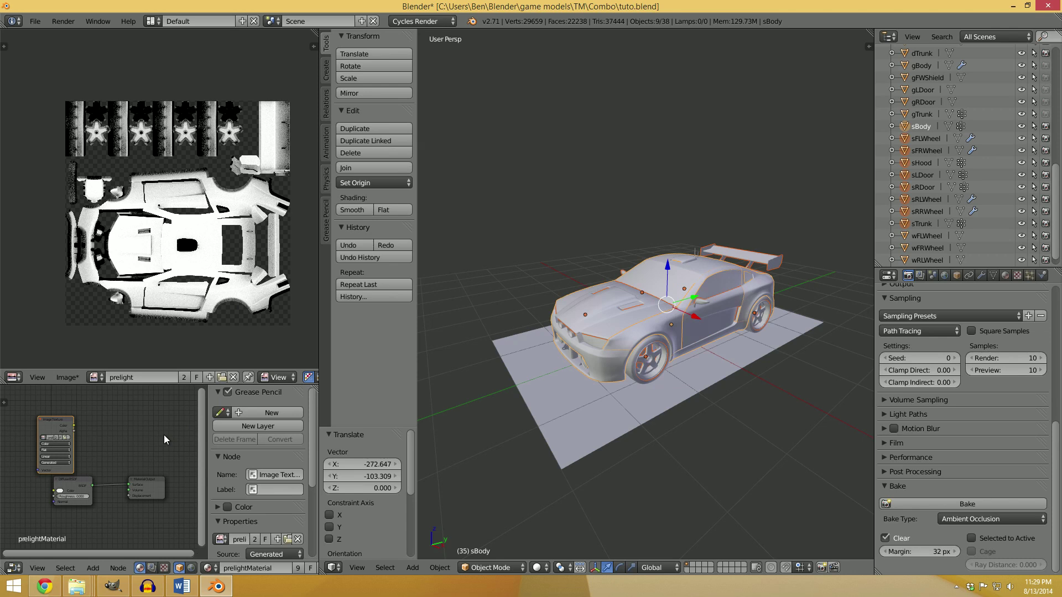
Add an Emission shader node to prelightMaterial, placed beside the Image Texture node.
key(shift+a)
mouse_move(164, 437)
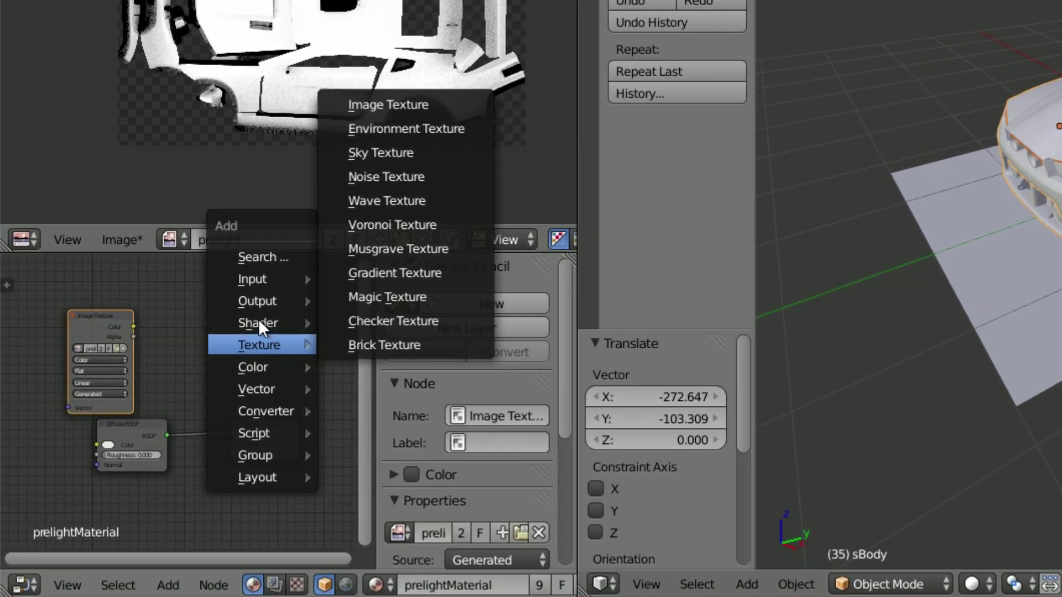
mouse_move(266, 324)
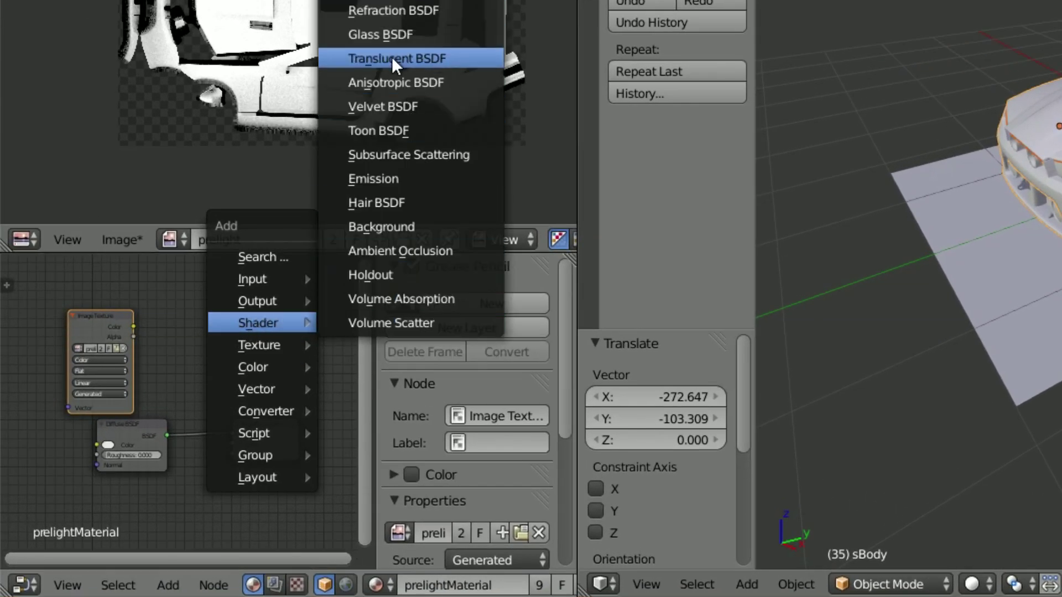
click(393, 180)
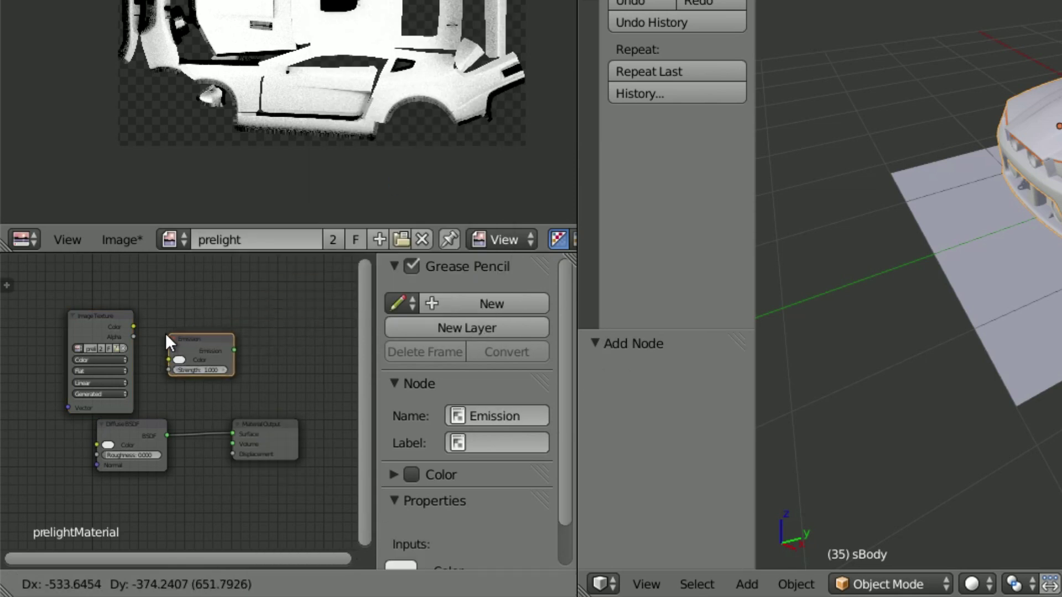
click(167, 334)
Link the Image Texture color to the Emission color, and the Emission output to the Material Output surface.
scroll(177, 343, up, 3)
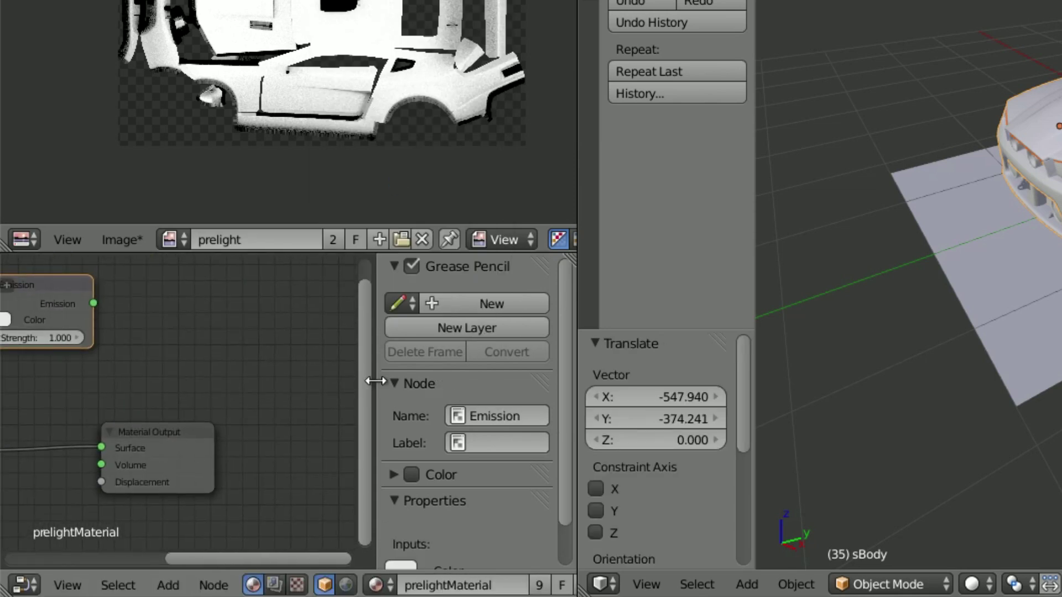
key(n)
middle_drag(269, 386, 382, 419)
drag(140, 298, 191, 354)
click(304, 337)
drag(304, 338, 311, 481)
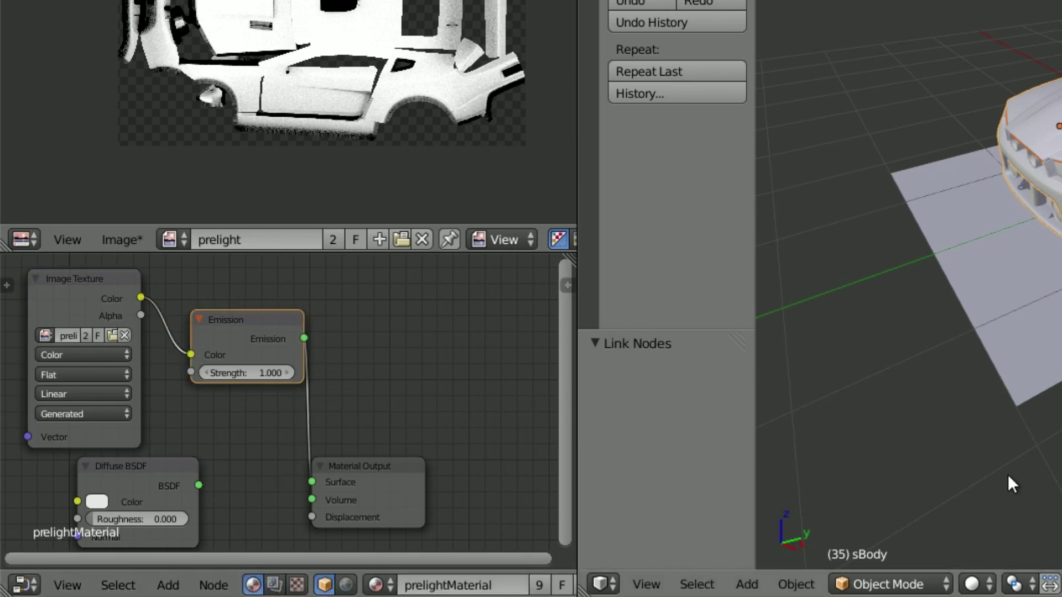
Set the viewport shading to Material and inspect the baked ambient occlusion on the car.
click(976, 585)
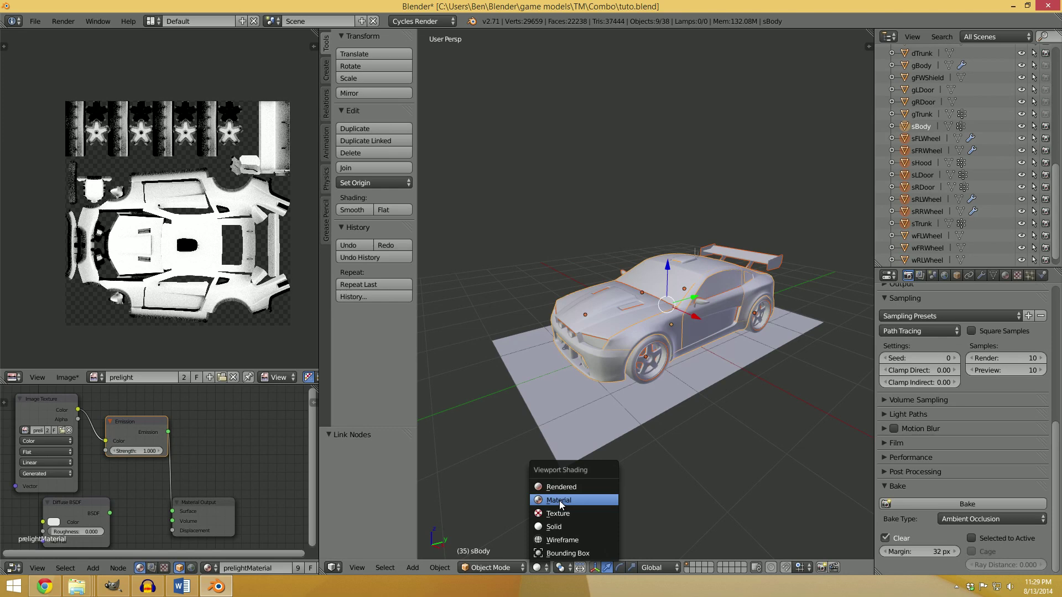
click(1010, 462)
middle_drag(713, 365, 641, 347)
scroll(676, 332, up, 4)
middle_drag(719, 365, 635, 381)
scroll(660, 364, down, 6)
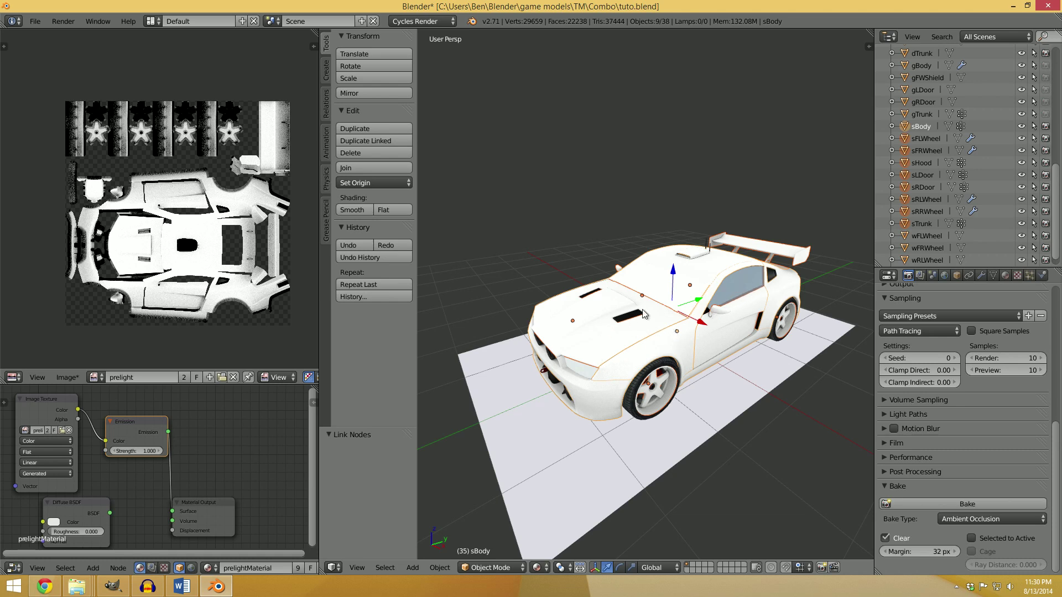
Reconnect the Diffuse BSDF to the Material Output surface and make the Image Texture node active for another bake.
click(73, 513)
drag(111, 515, 181, 513)
click(38, 407)
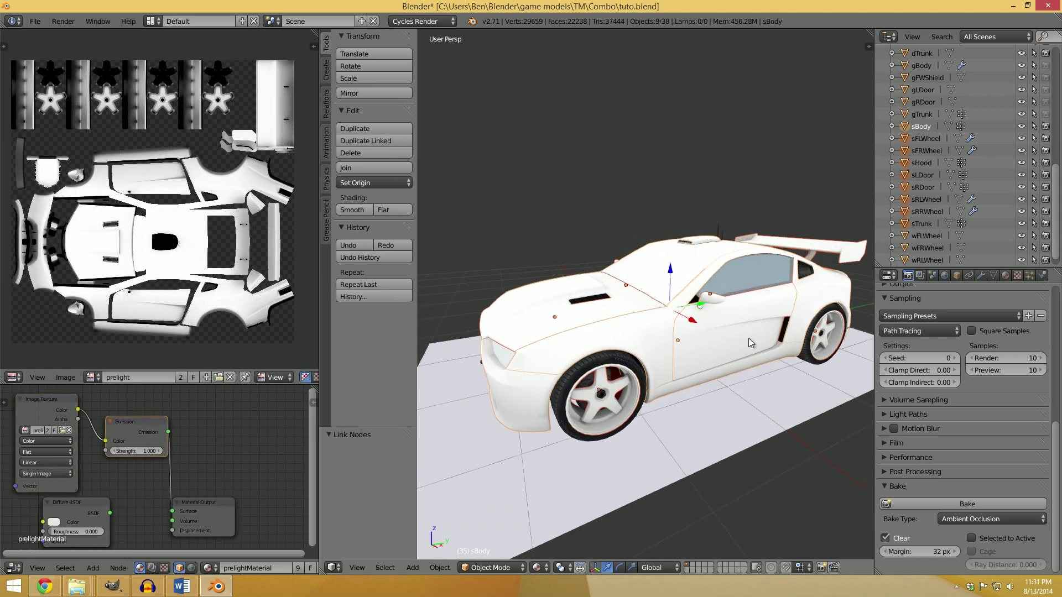
middle_drag(749, 337, 714, 361)
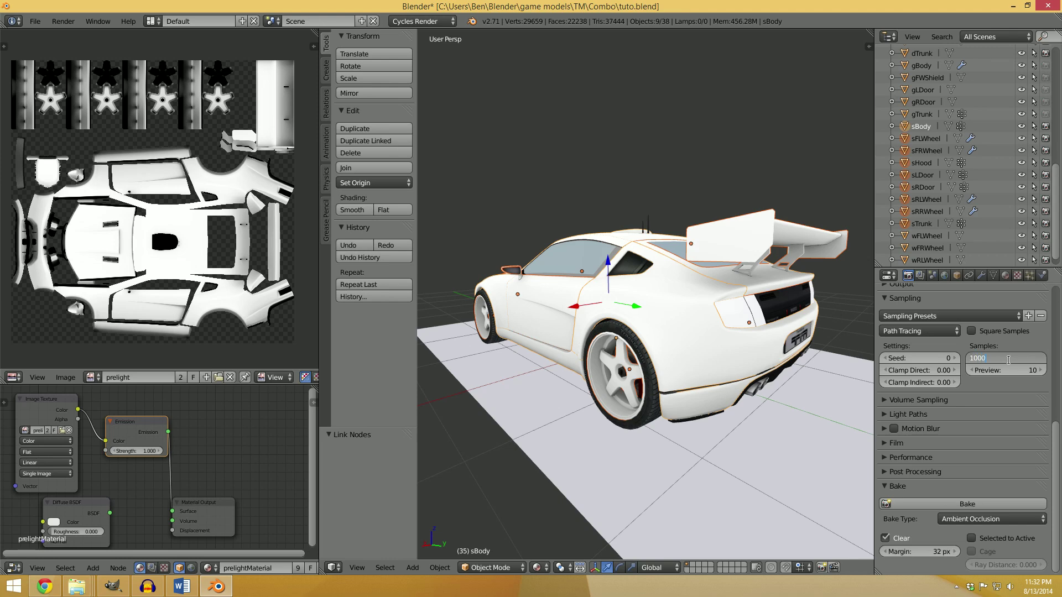
Examine the 1000-sample bake in the maximized image editor, covering doors, fenders, hood and rear quarter panels, and restore the layout.
scroll(200, 232, up, 1)
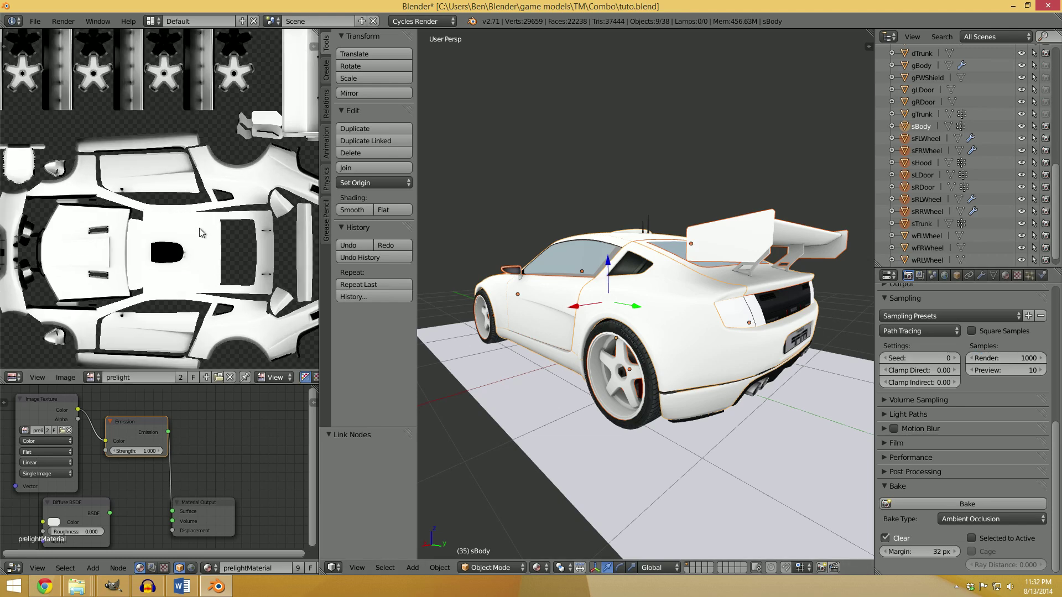
key(ctrl+Up)
scroll(382, 178, up, 10)
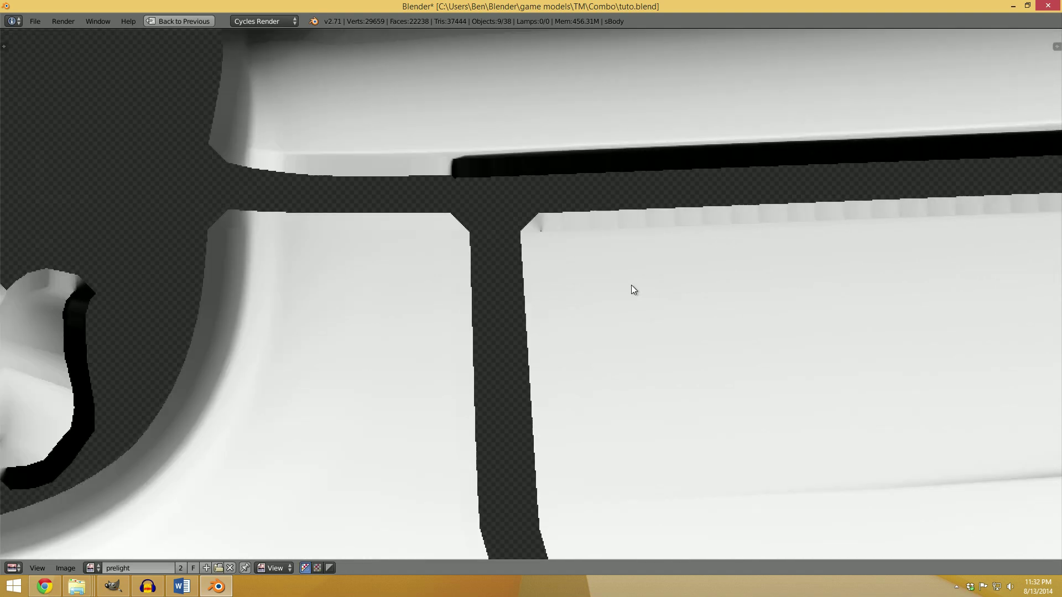
scroll(632, 285, down, 3)
middle_drag(520, 294, 640, 171)
scroll(640, 171, down, 2)
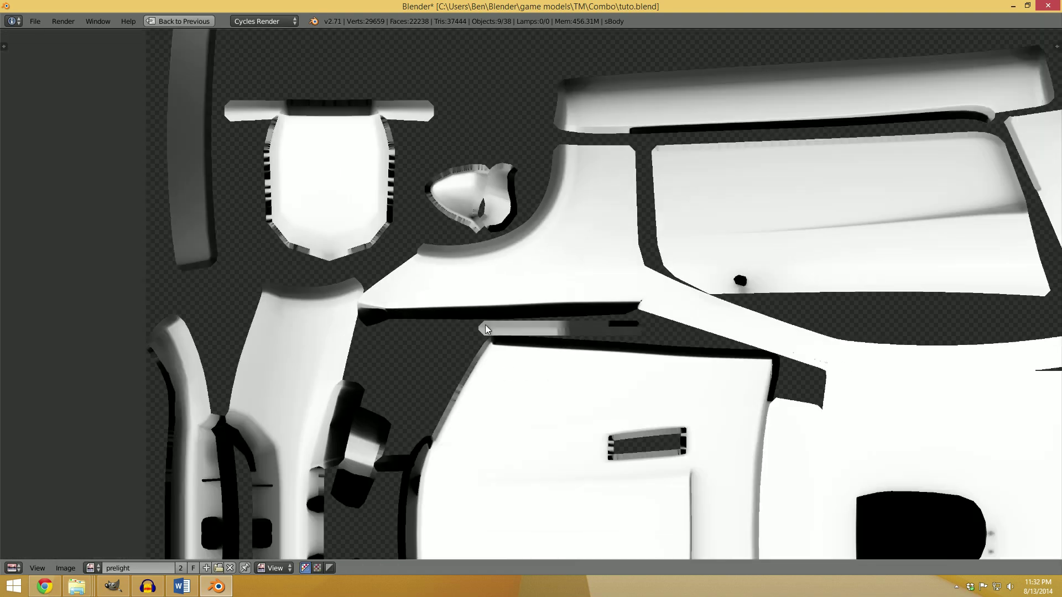
middle_drag(560, 498, 560, 300)
middle_drag(881, 464, 528, 146)
scroll(782, 283, up, 1)
middle_drag(782, 283, 491, 238)
scroll(492, 257, up, 1)
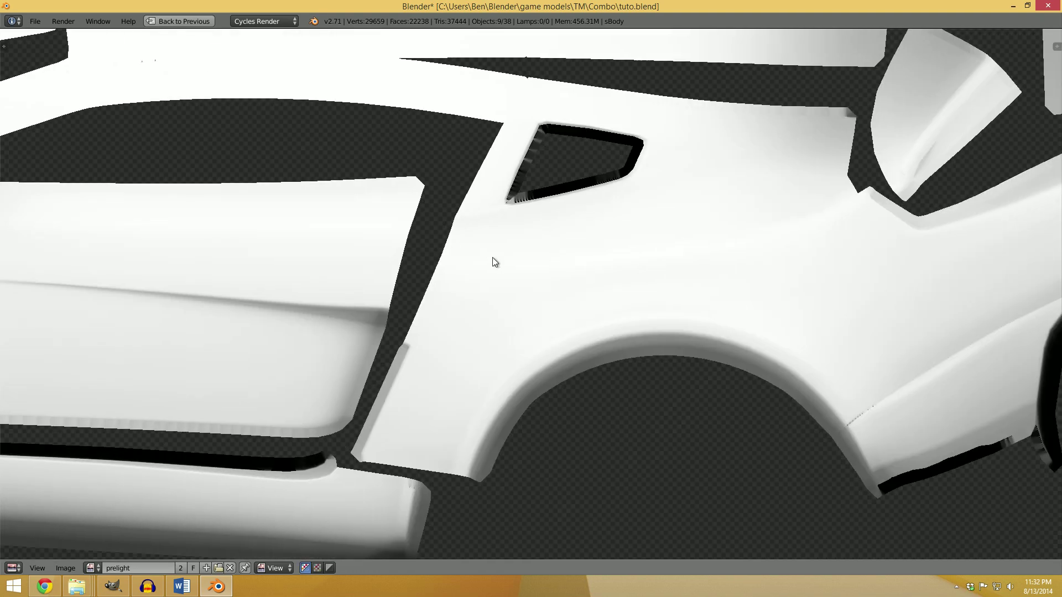
middle_drag(879, 332, 498, 228)
scroll(525, 273, up, 4)
scroll(526, 273, down, 5)
middle_drag(308, 303, 609, 294)
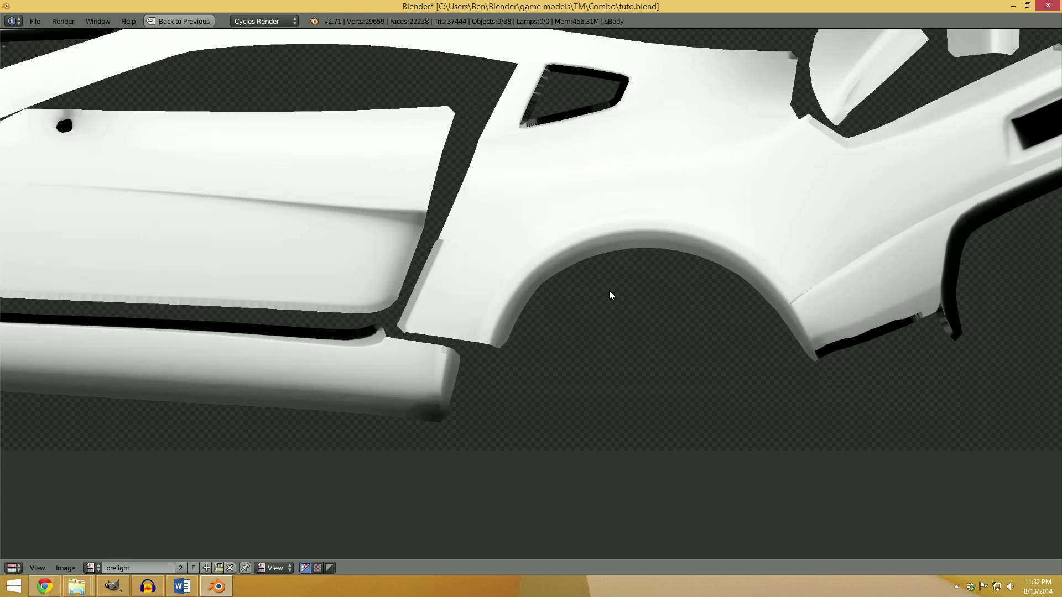
middle_drag(306, 361, 669, 299)
middle_drag(252, 217, 612, 425)
middle_drag(319, 226, 777, 502)
middle_drag(842, 123, 772, 332)
scroll(542, 330, down, 3)
scroll(854, 330, down, 5)
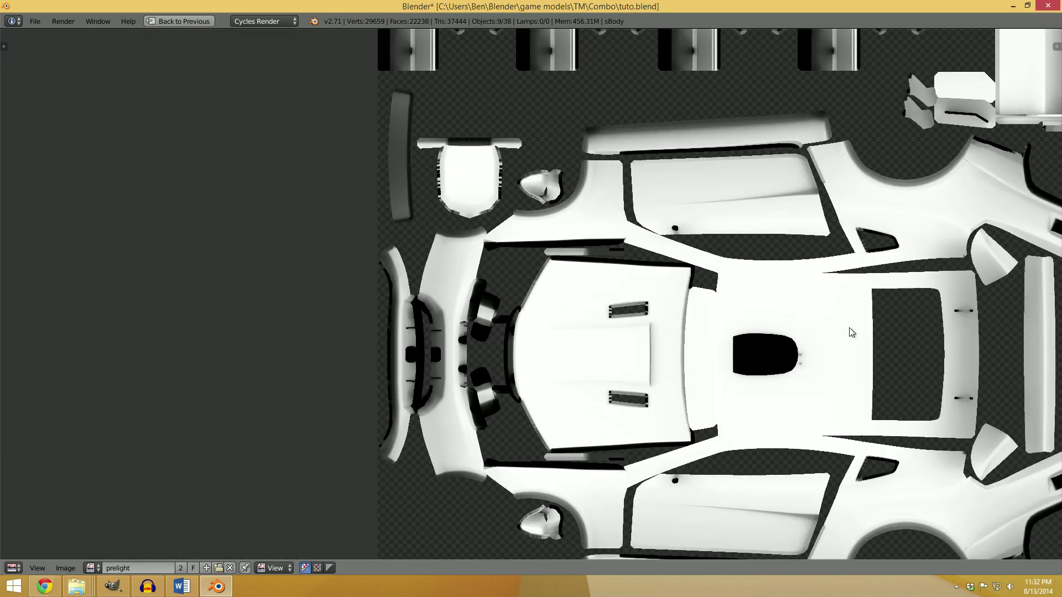
middle_drag(847, 327, 761, 341)
key(ctrl+Up)
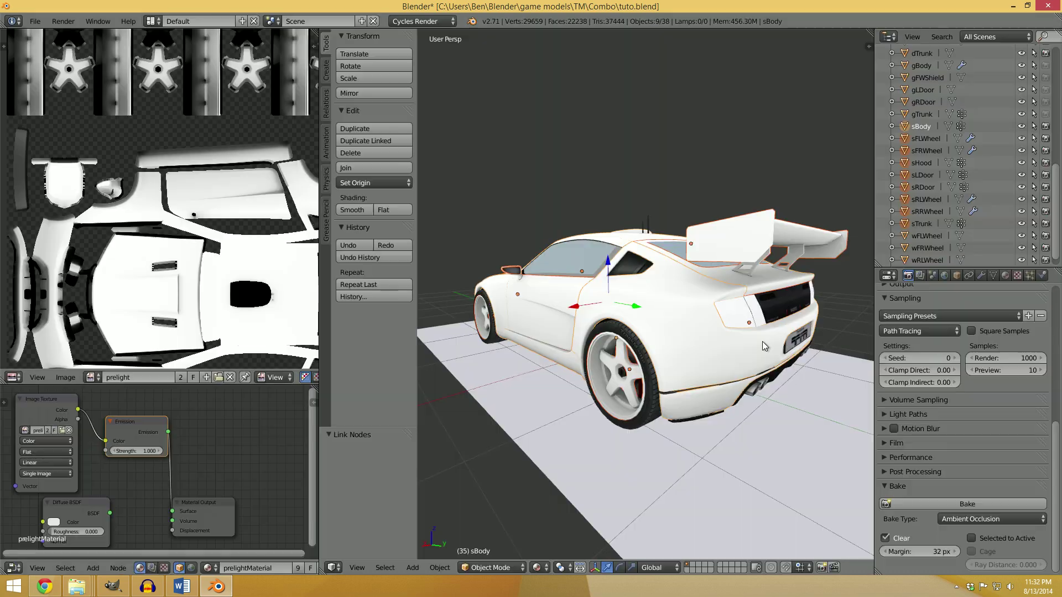
Inspect the rebaked occlusion on the car model from the rear and the front in material shading.
scroll(734, 340, up, 5)
middle_drag(736, 311, 563, 549)
scroll(644, 336, down, 4)
scroll(647, 345, down, 4)
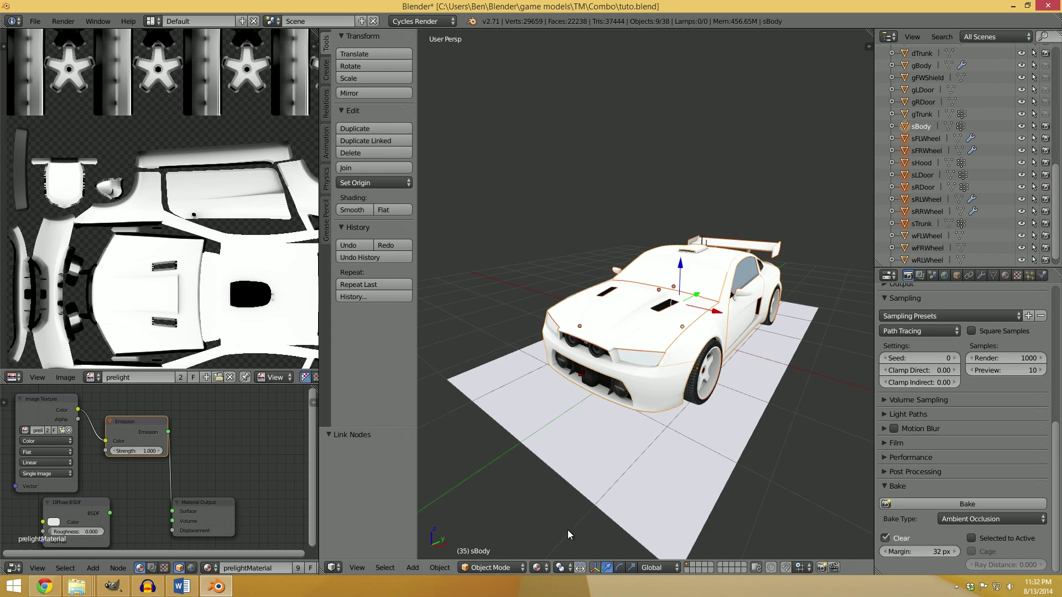
Set the viewport shading to Rendered and inspect the car with its baked prelight texture from several angles.
click(547, 567)
click(566, 487)
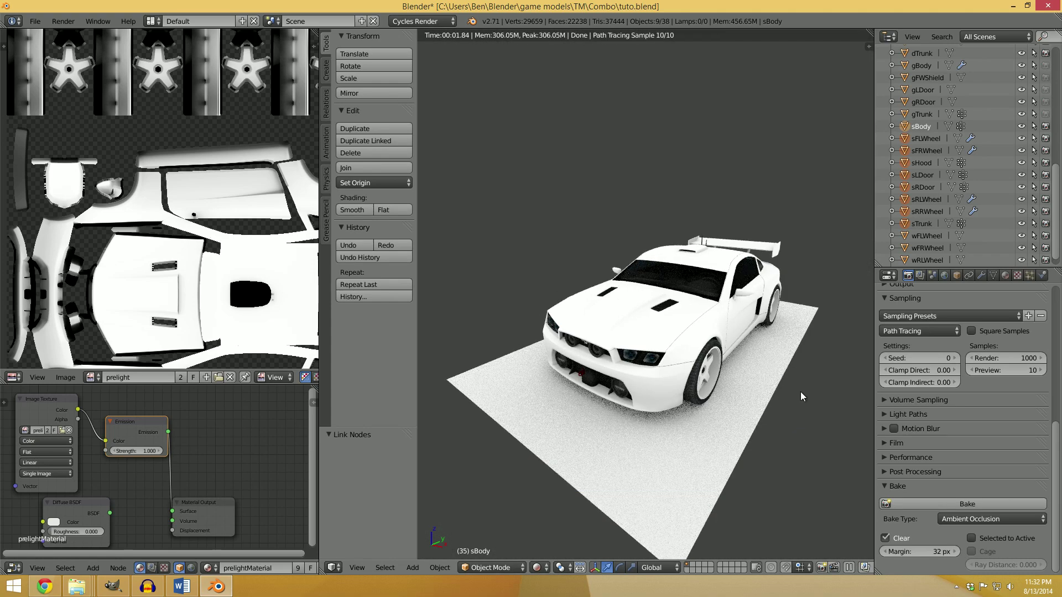
middle_drag(801, 391, 672, 375)
middle_drag(451, 382, 738, 365)
scroll(678, 370, up, 3)
scroll(678, 371, down, 3)
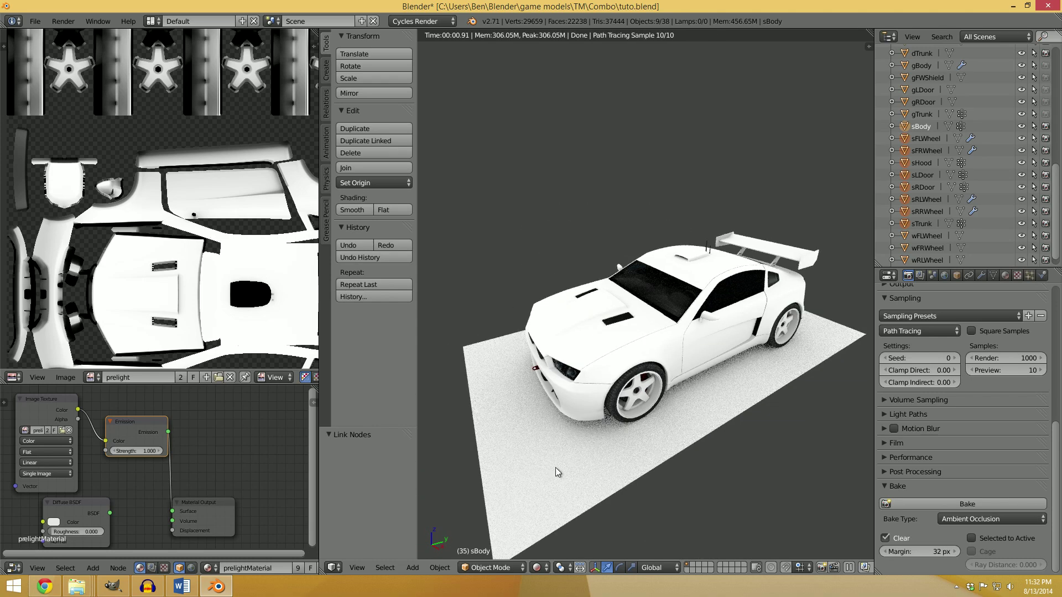